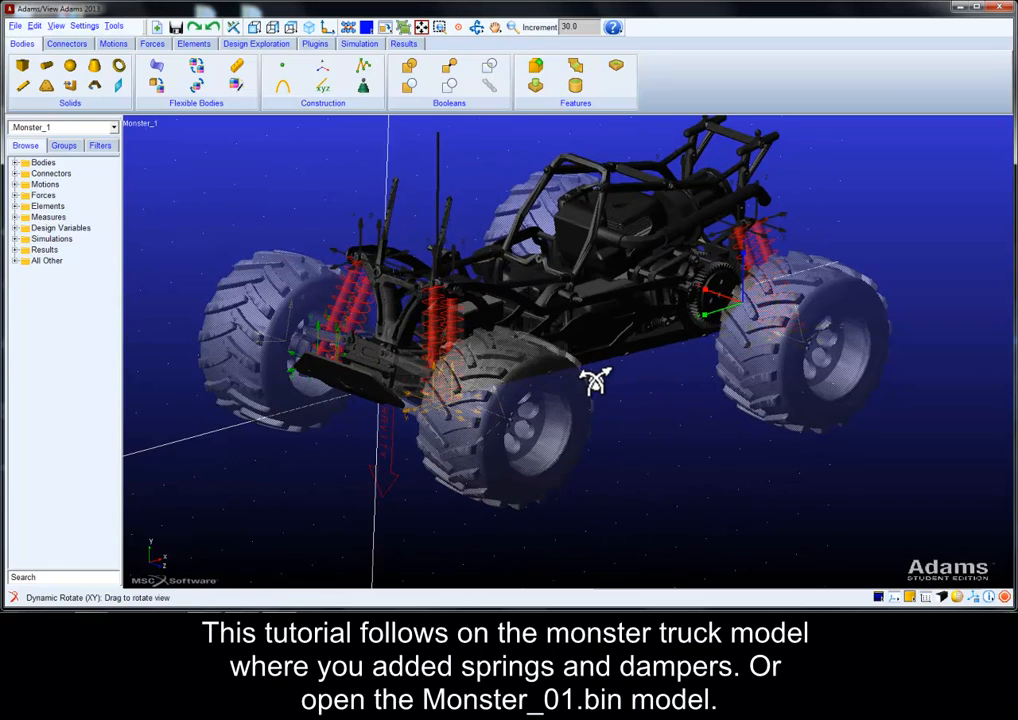
Create a revolute joint, normal to grid, connecting WHEEL_R_F to HUB_R_F at the centre of the right front wheel
key(w)
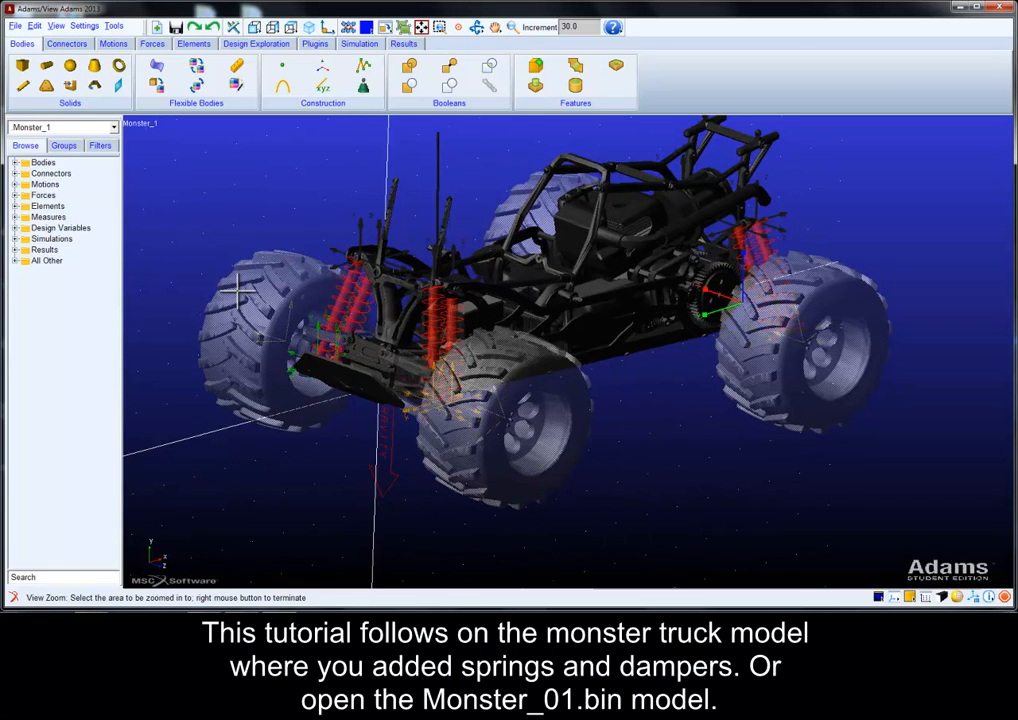
drag(204, 261, 360, 416)
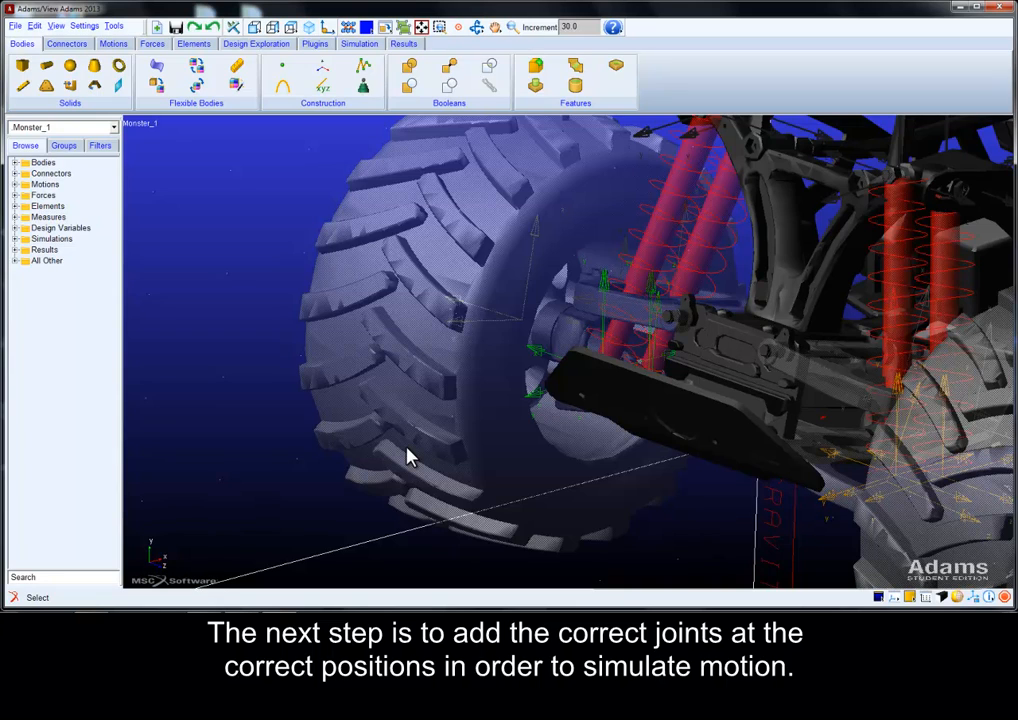
click(66, 44)
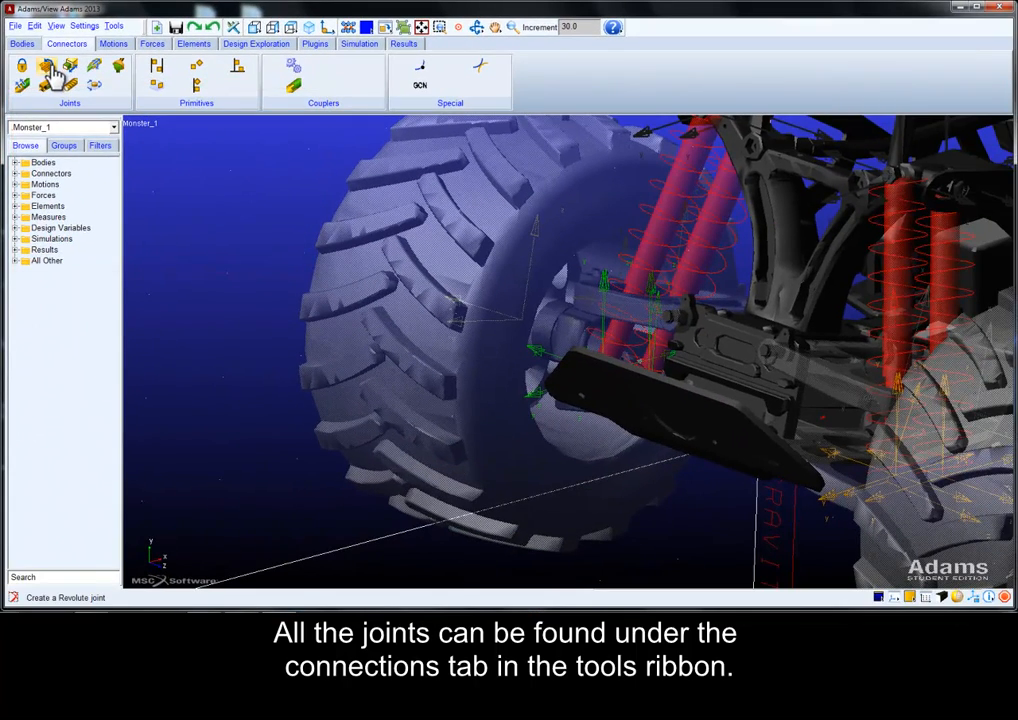
click(47, 67)
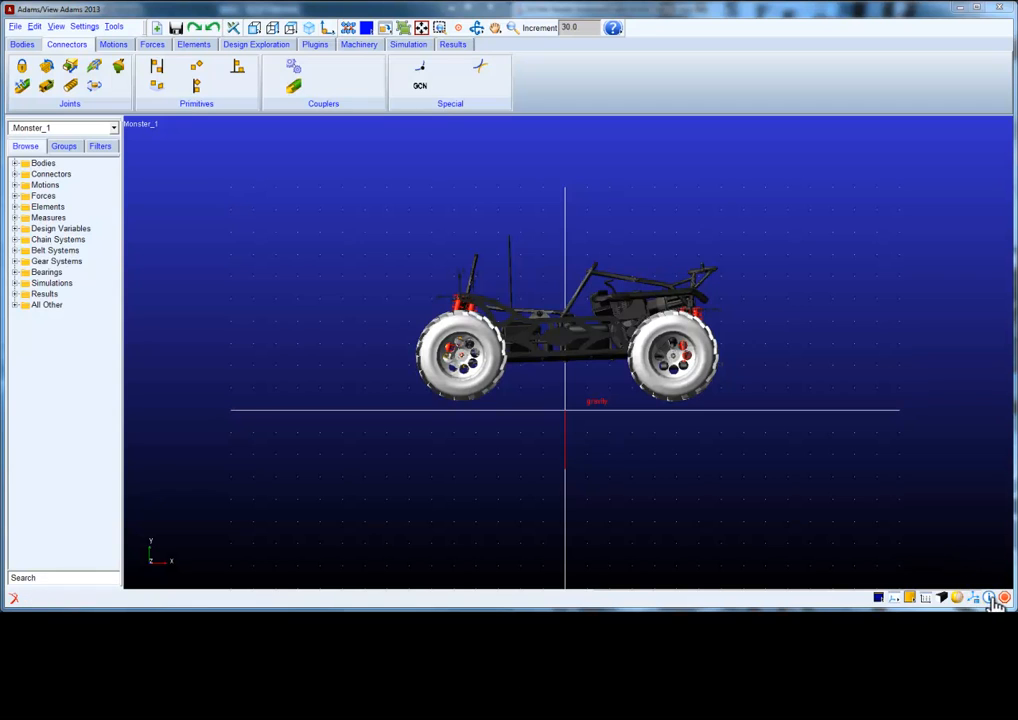
click(989, 597)
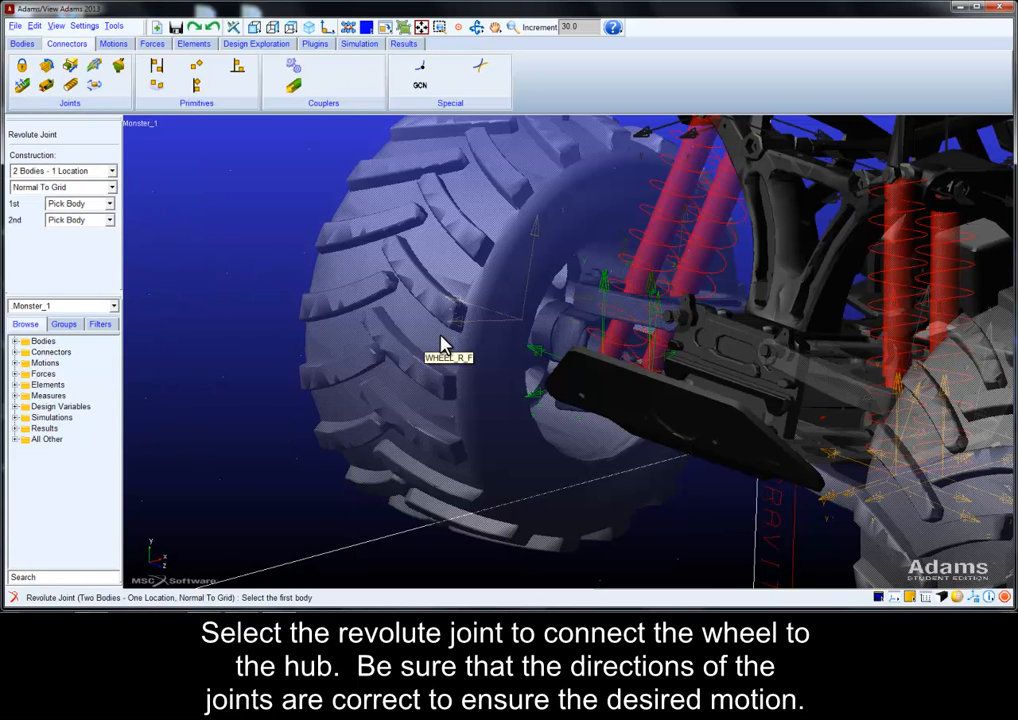
click(534, 355)
right_click(557, 343)
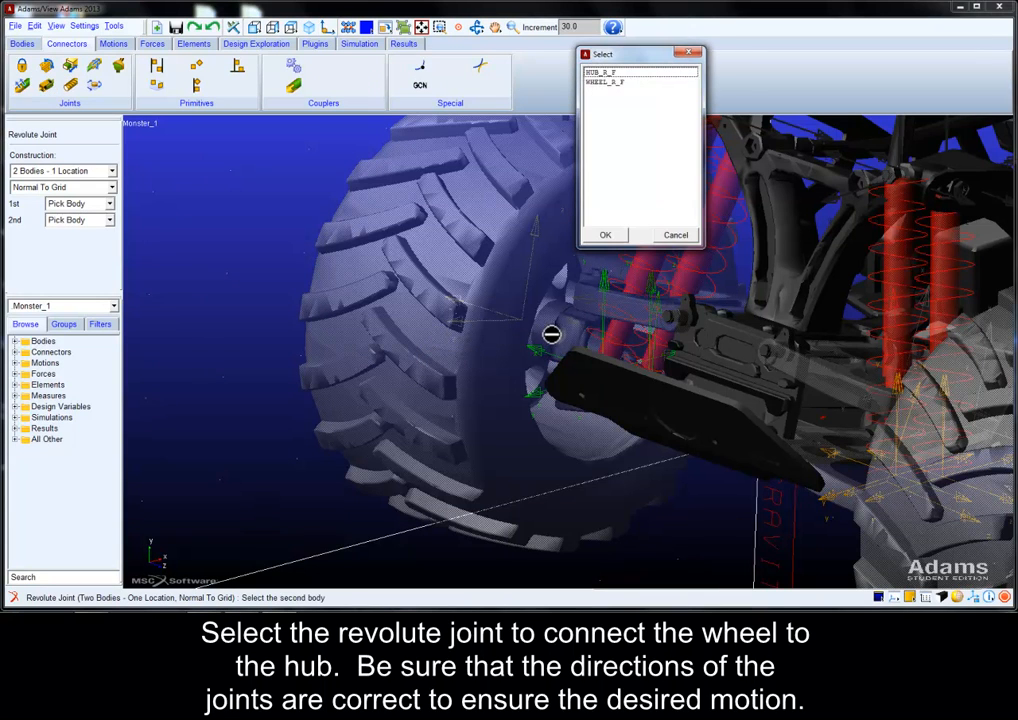
click(604, 72)
click(606, 237)
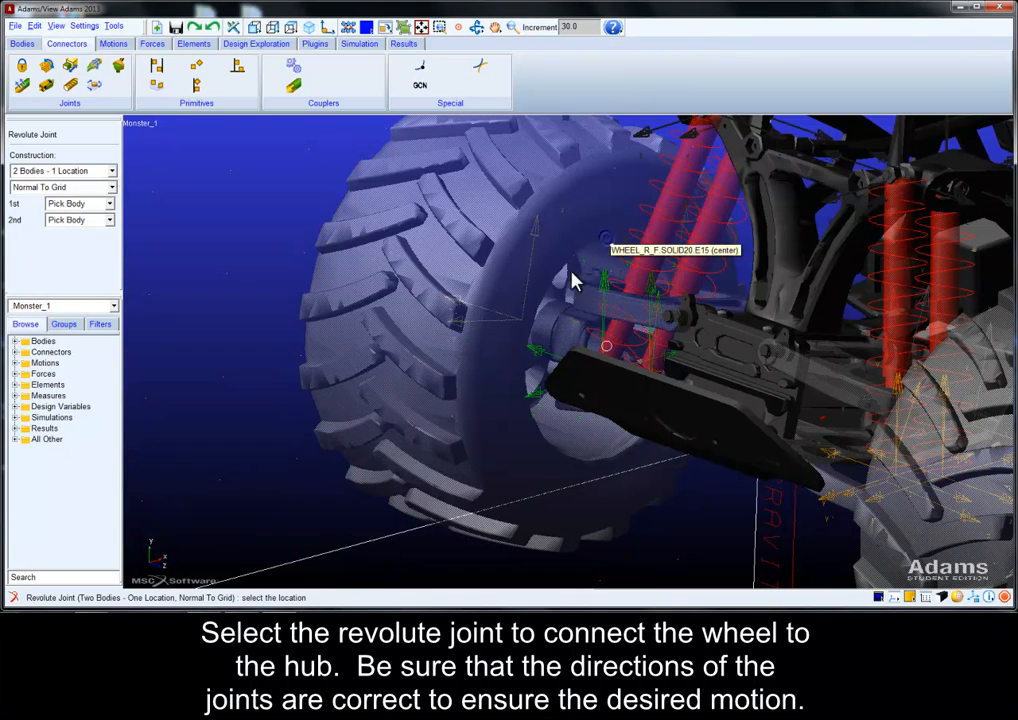
click(522, 325)
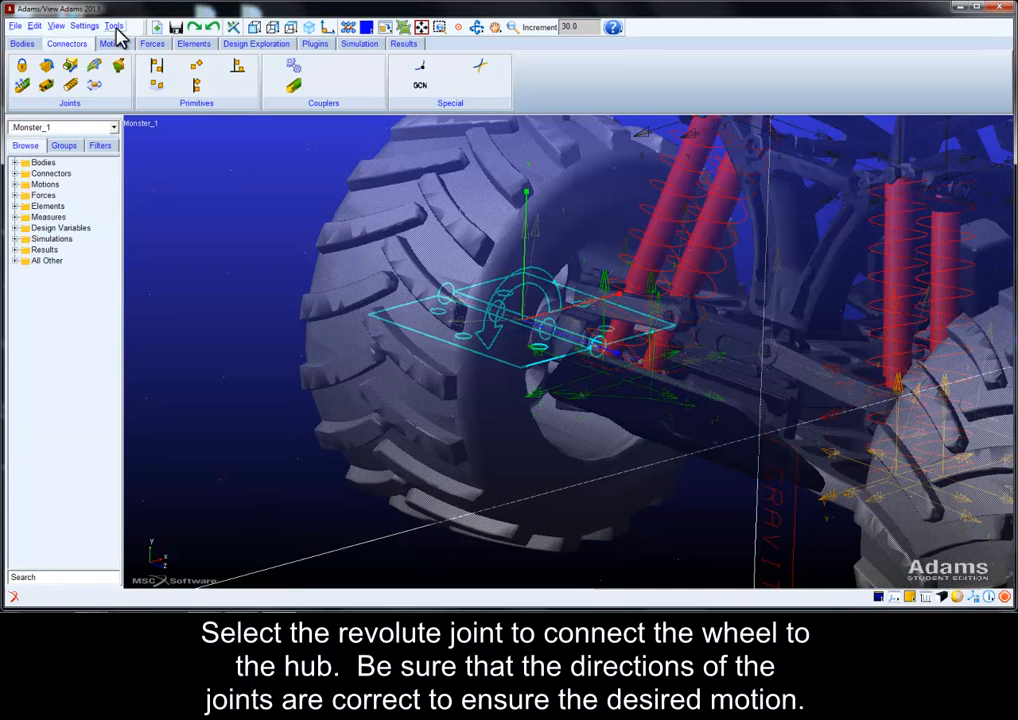
Hide the Wheels group by setting its visibility to off
click(63, 146)
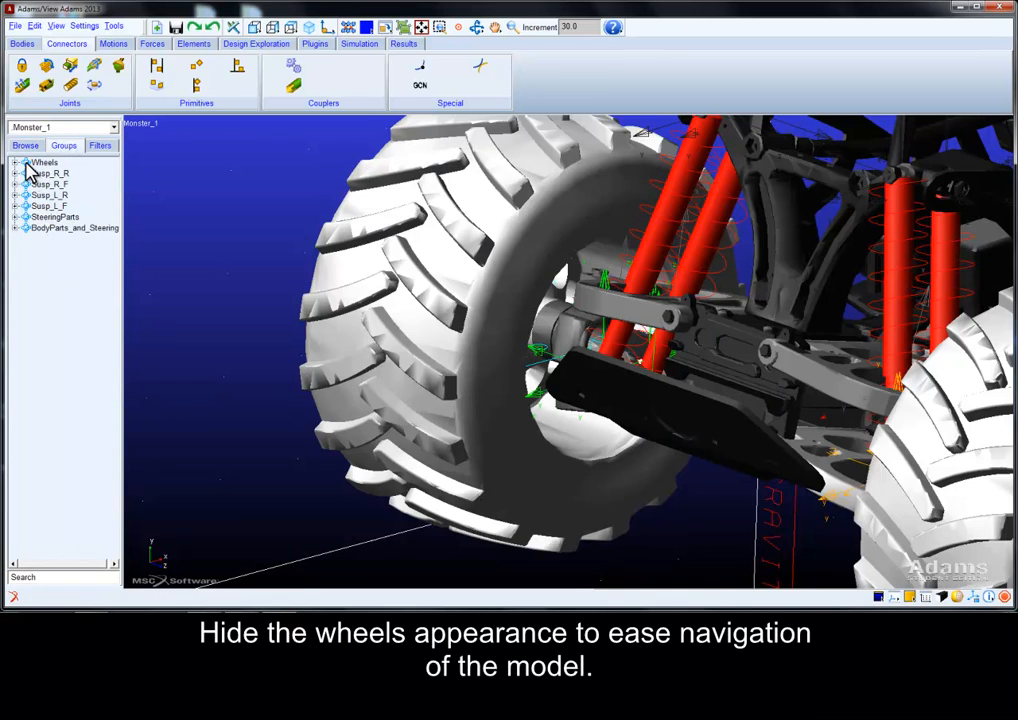
click(28, 165)
right_click(28, 165)
click(63, 252)
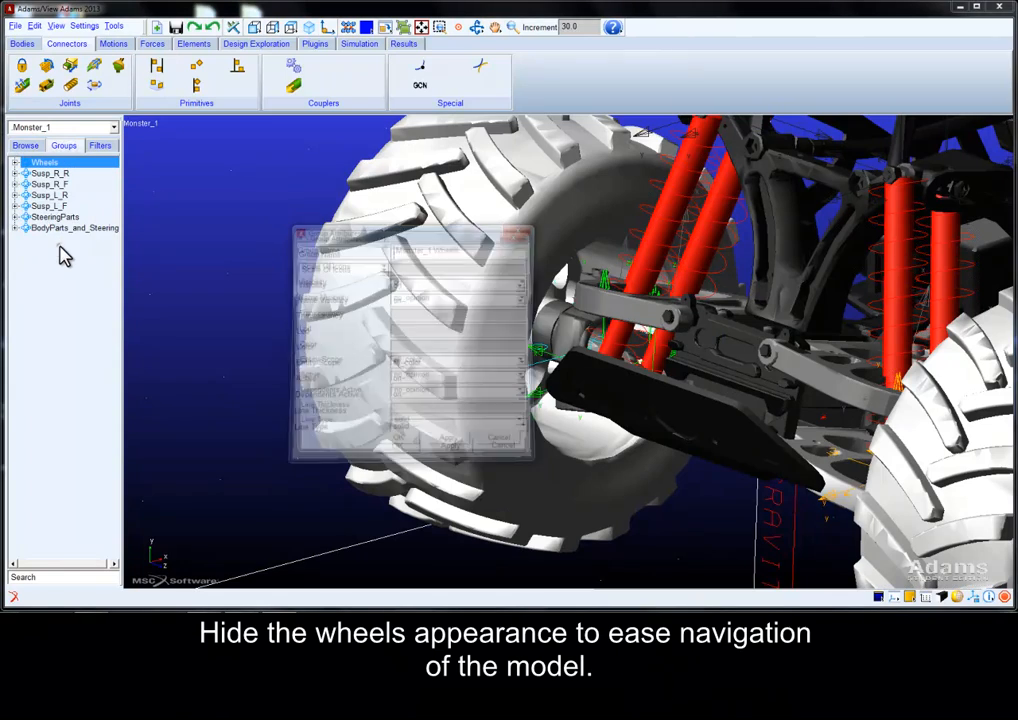
click(440, 283)
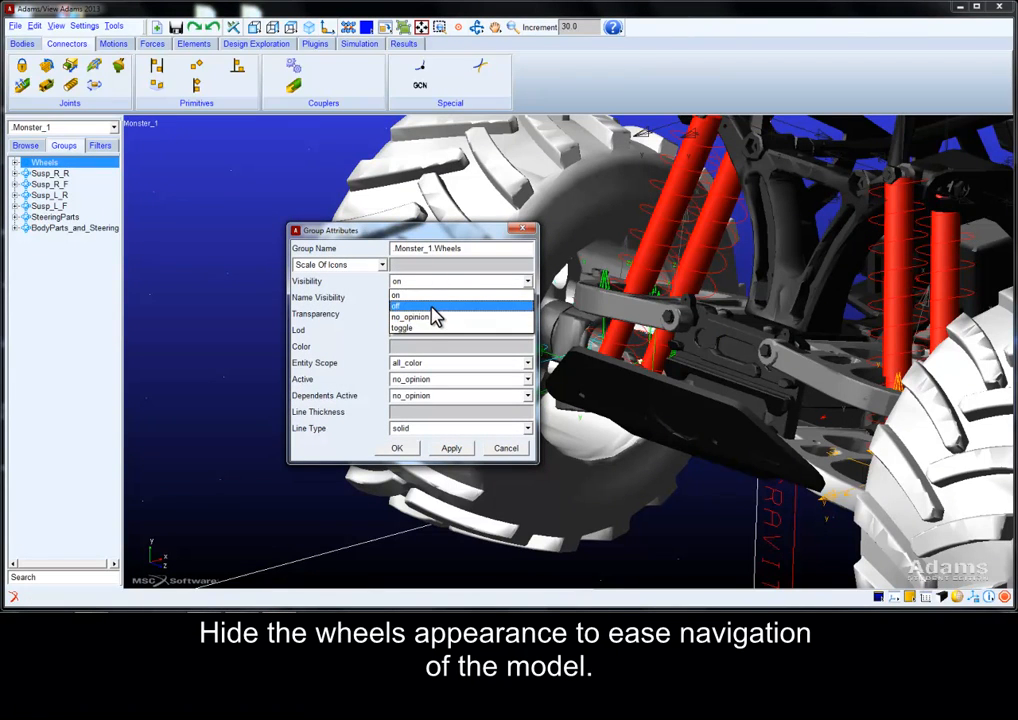
click(431, 307)
click(400, 448)
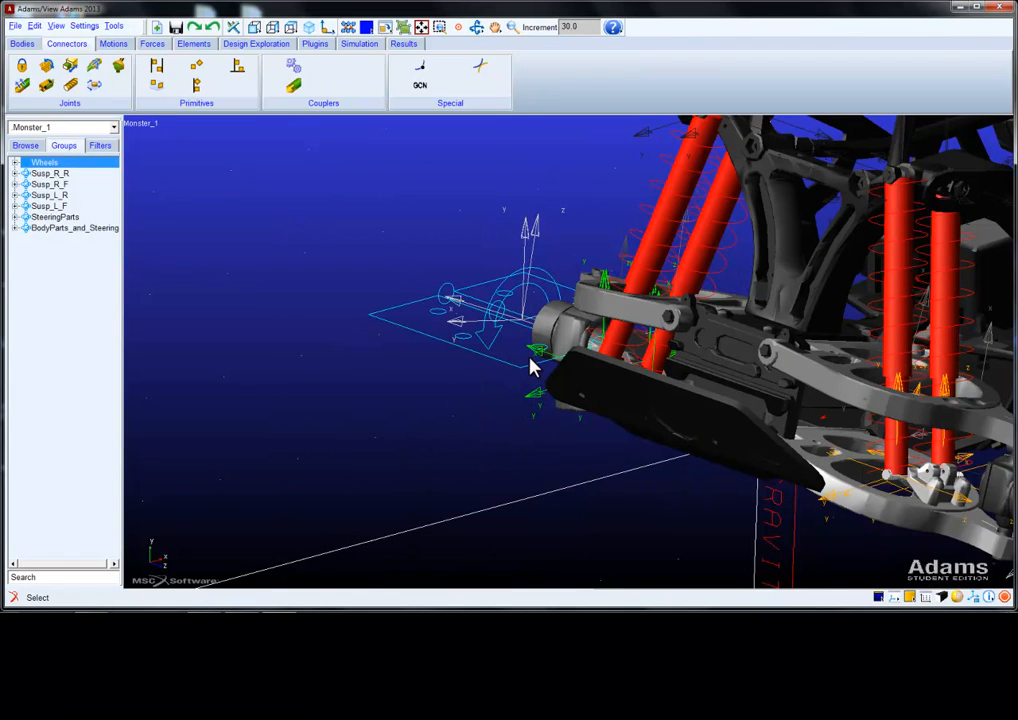
Create a spherical joint, normal to grid, connecting HUB_R_F to the lower suspension arm S_ARM_R_F_B at the hub's lower pivot
key(c)
click(556, 329)
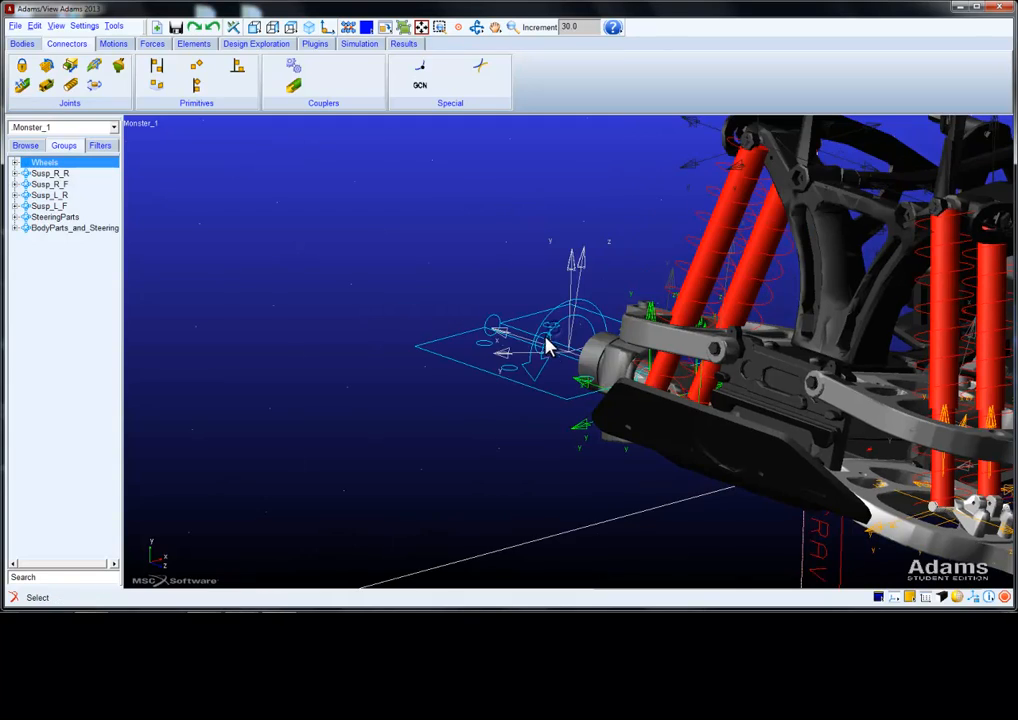
key(r)
mouse_move(551, 338)
mouse_down()
mouse_move(571, 355)
mouse_move(666, 359)
mouse_move(667, 372)
mouse_move(620, 345)
mouse_up()
click(118, 66)
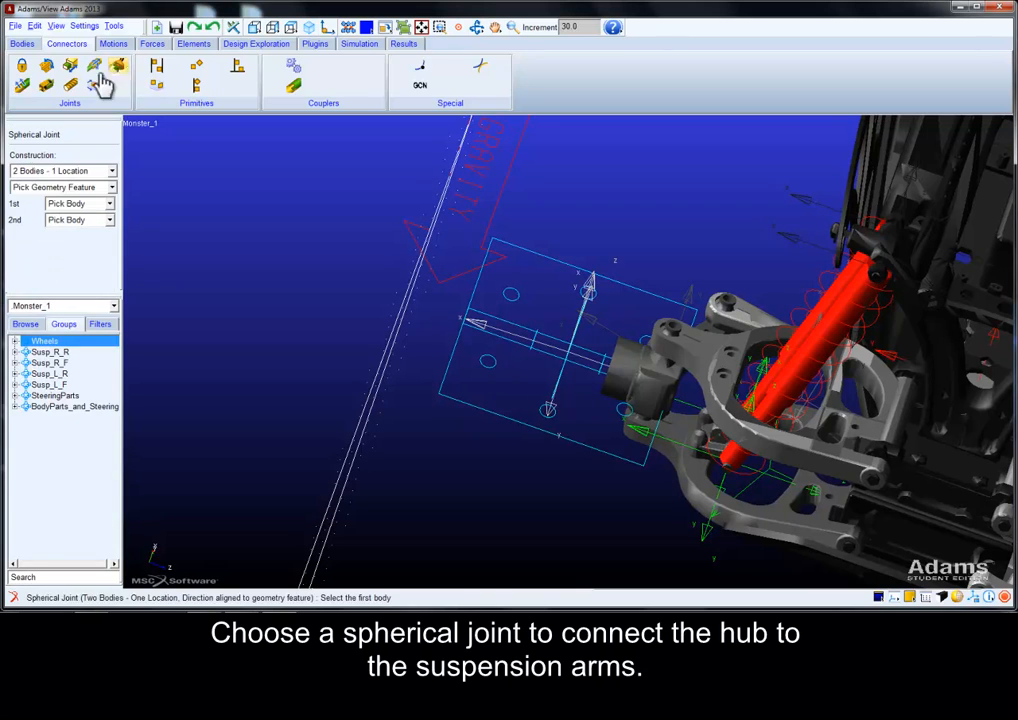
click(66, 189)
click(70, 201)
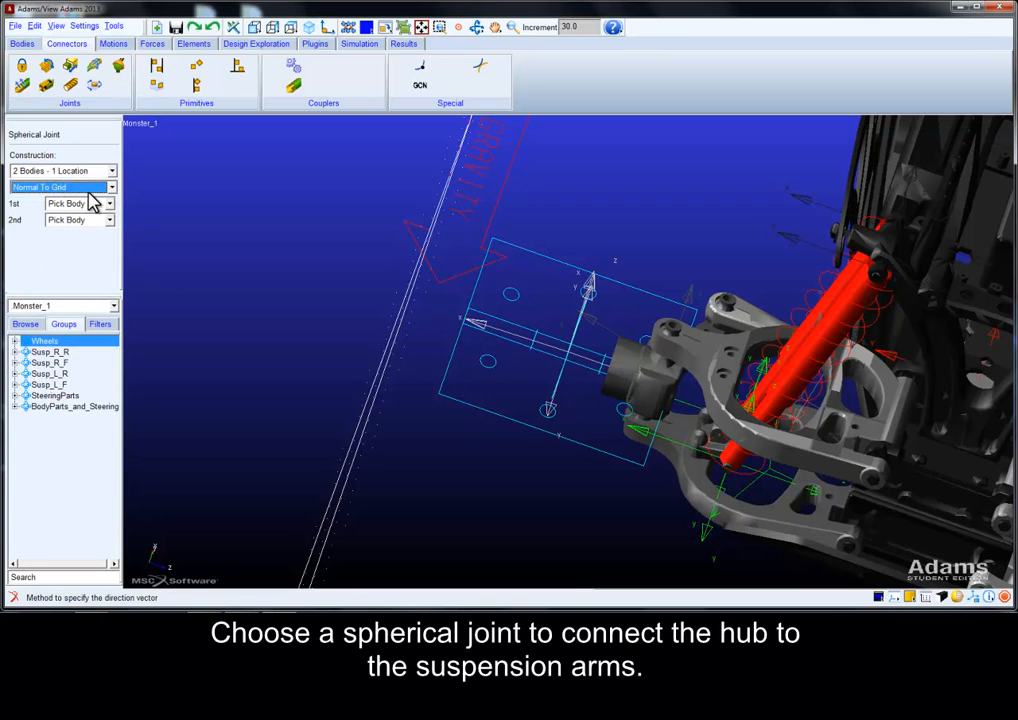
click(622, 384)
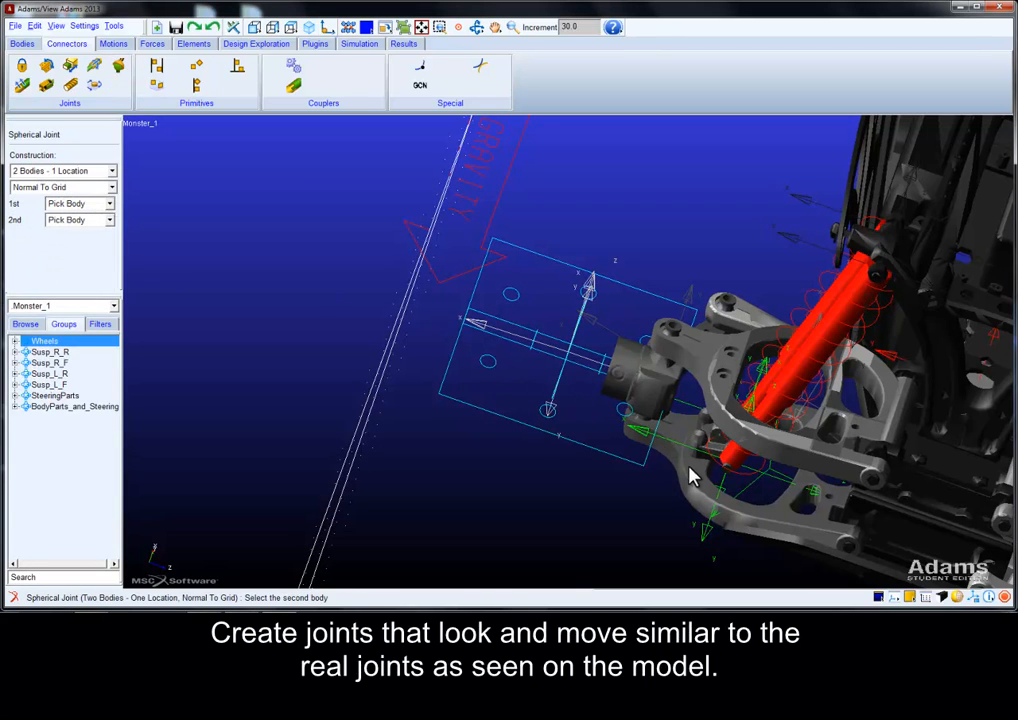
click(693, 480)
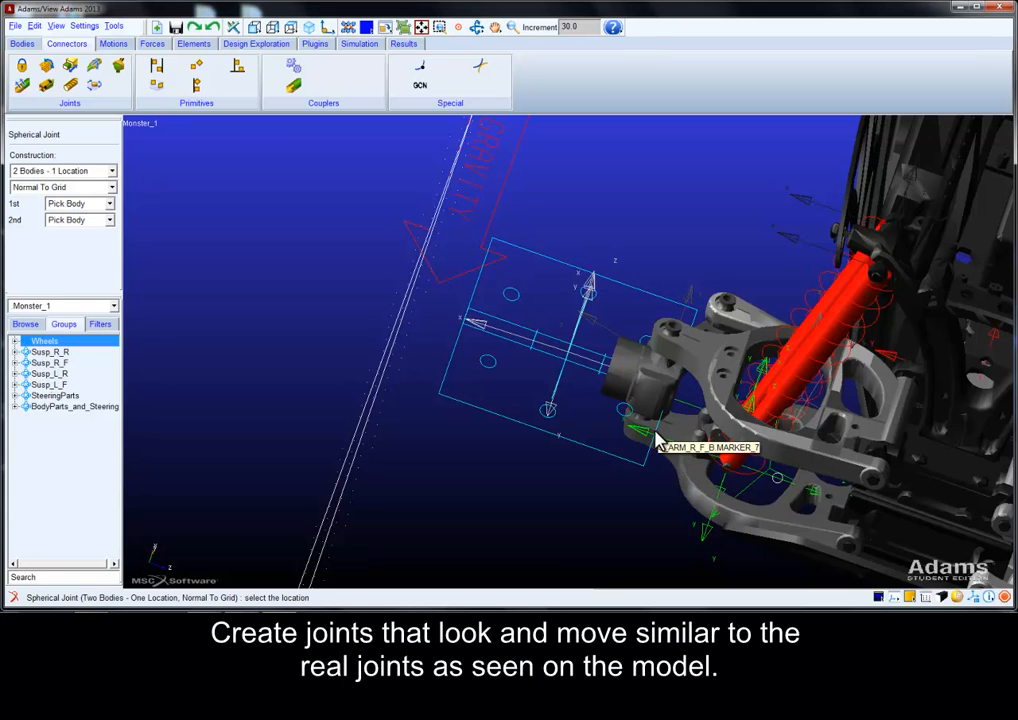
right_click(640, 437)
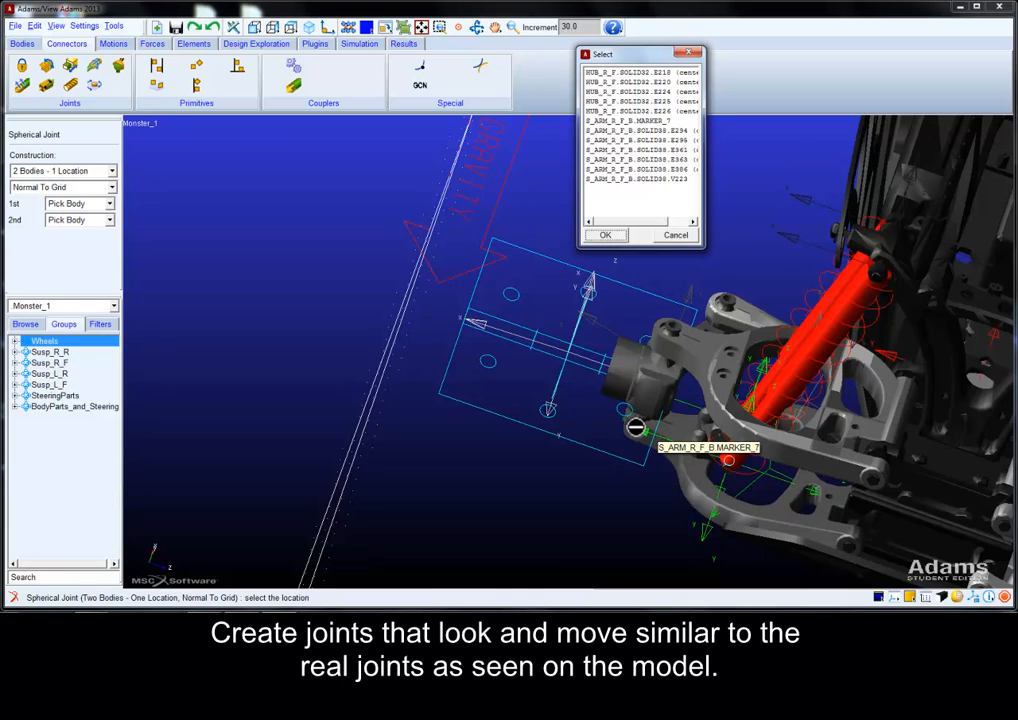
click(609, 235)
Create a spherical joint, normal to grid, connecting HUB_R_F to the upper suspension arm S_ARM_R_F_T at the hub's upper pivot
key(r)
drag(545, 395, 621, 421)
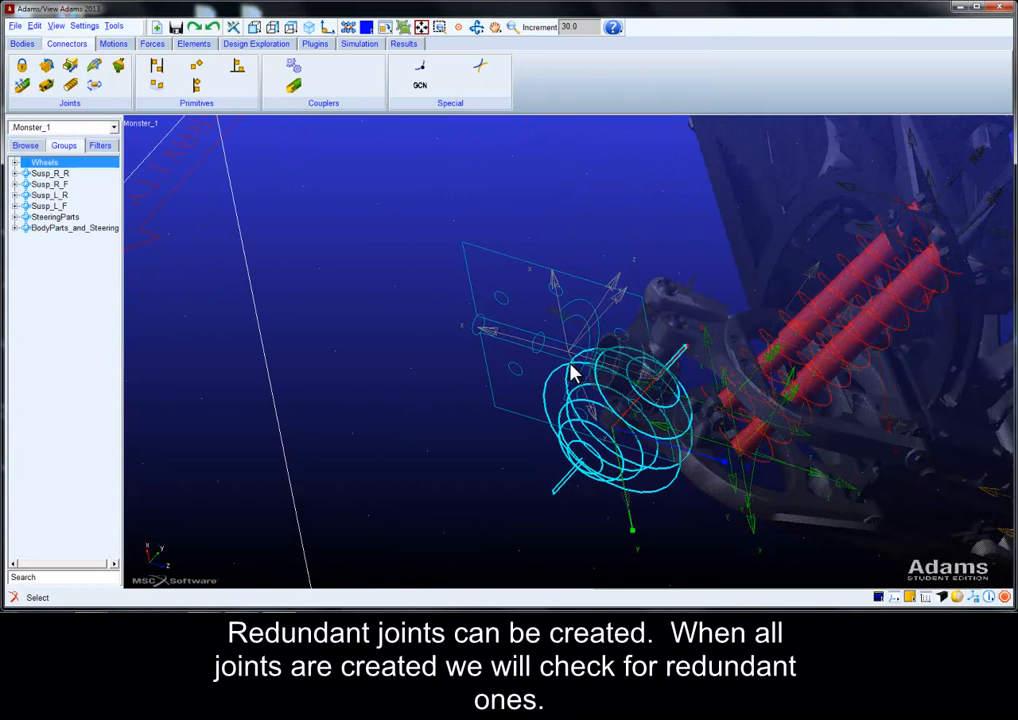
click(117, 66)
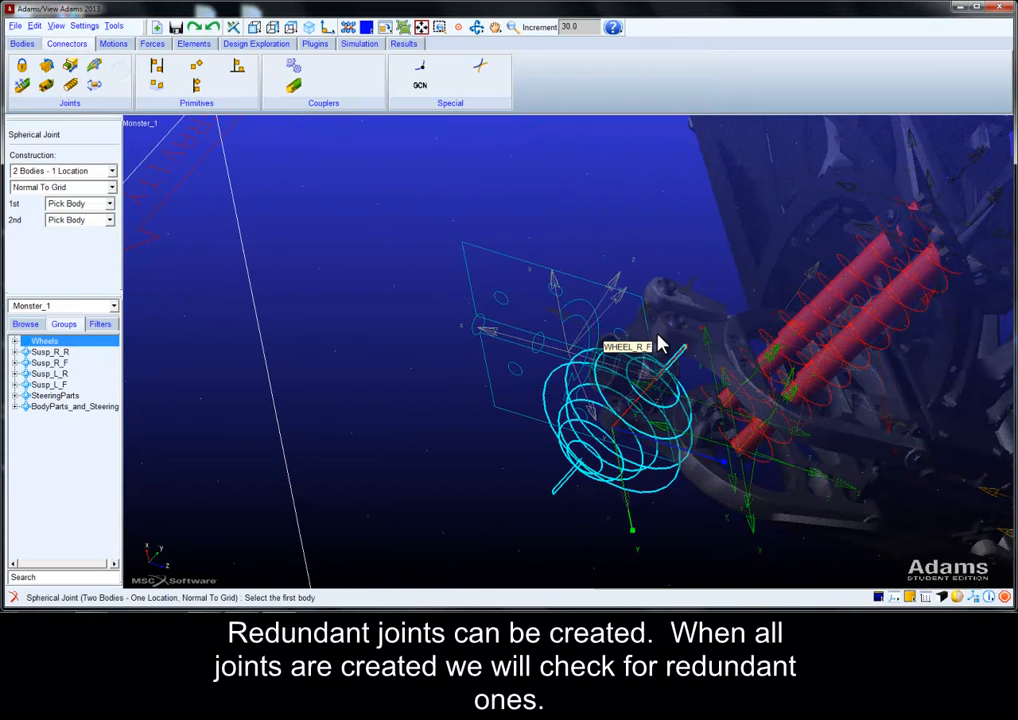
right_click(631, 373)
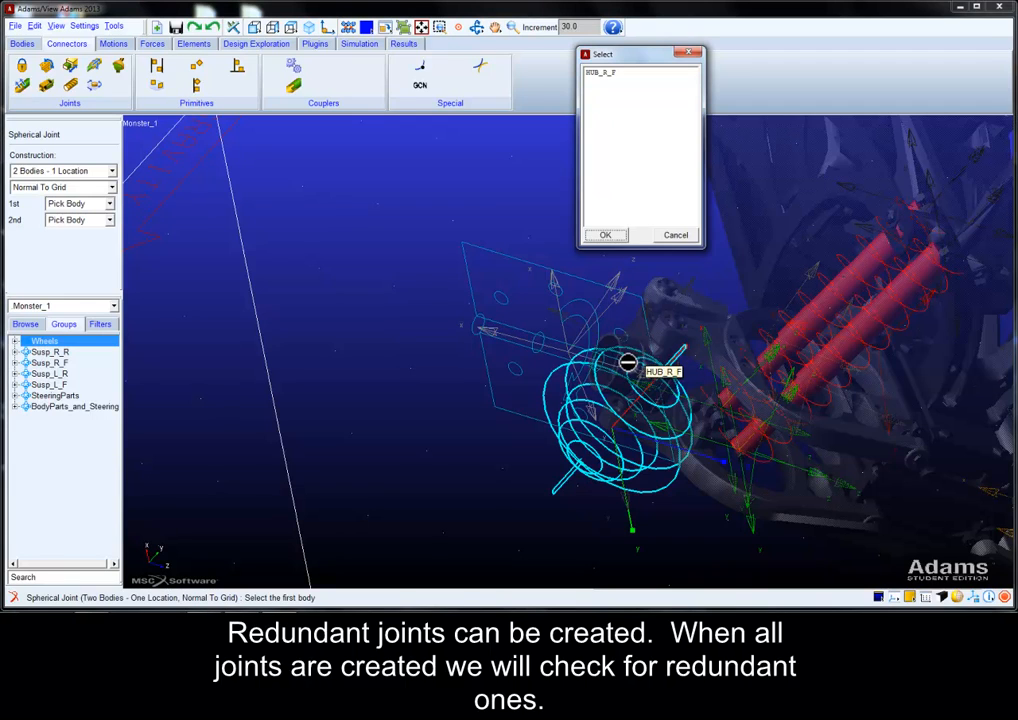
click(609, 78)
click(609, 235)
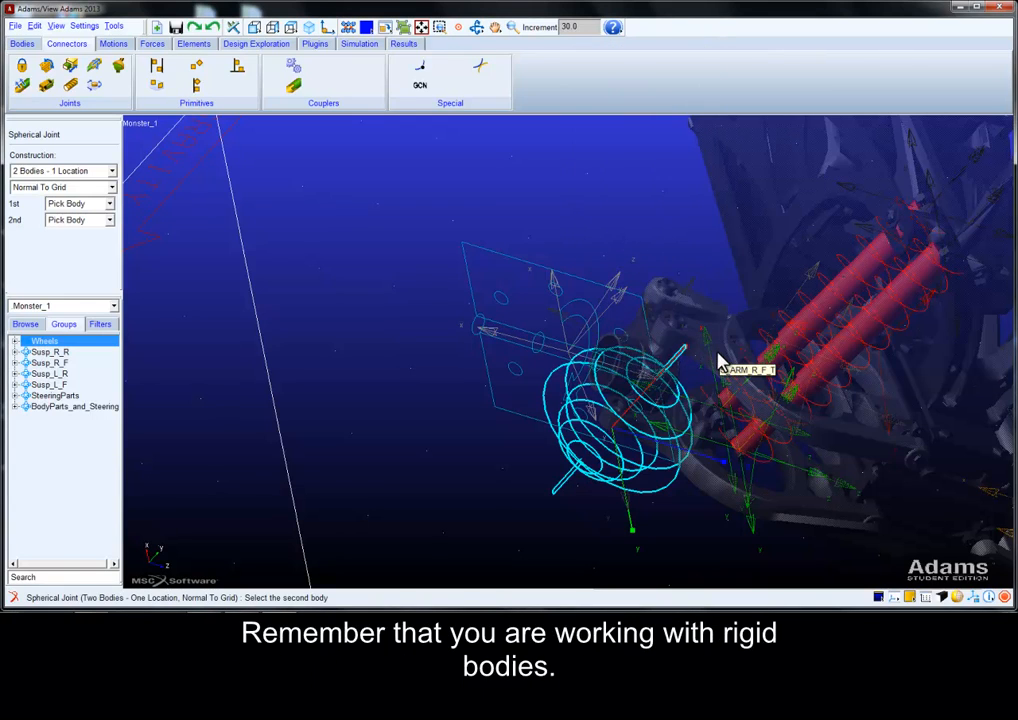
click(718, 358)
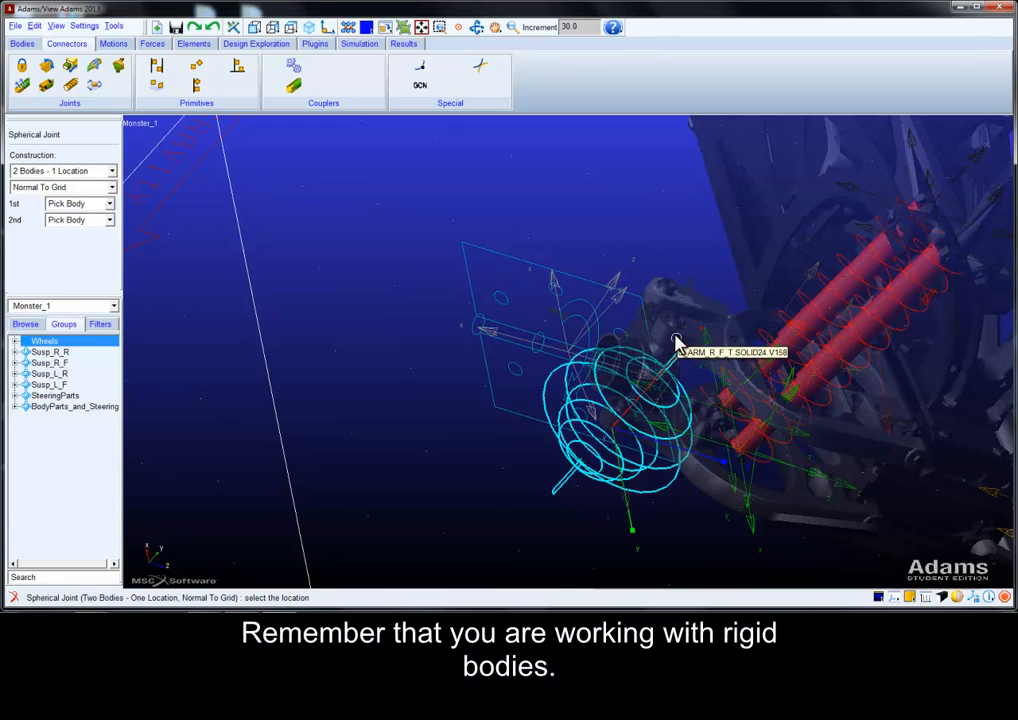
click(676, 343)
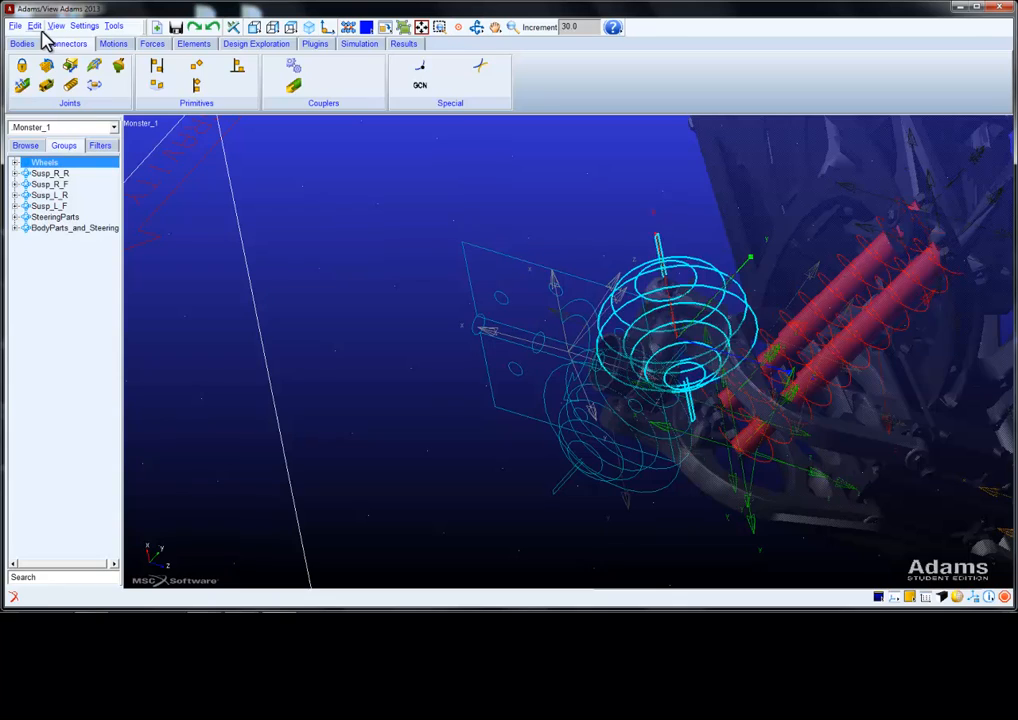
Create a revolute joint, normal to grid, connecting the right front lower suspension arm to BODY at the arm's inner mount
key(c)
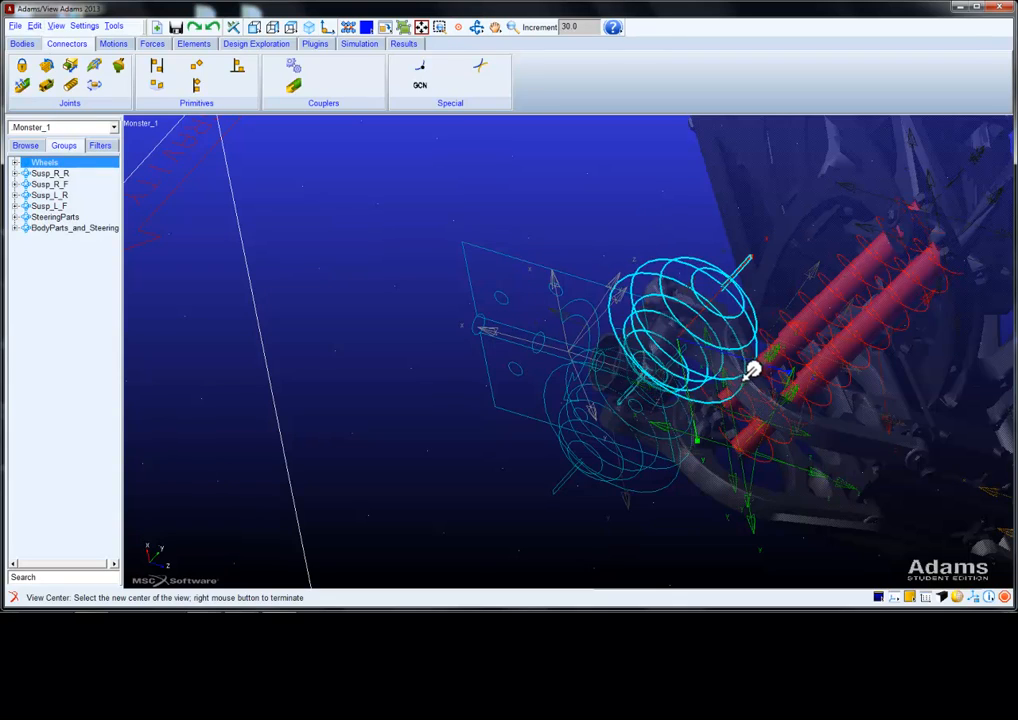
click(755, 367)
key(r)
drag(750, 396, 736, 423)
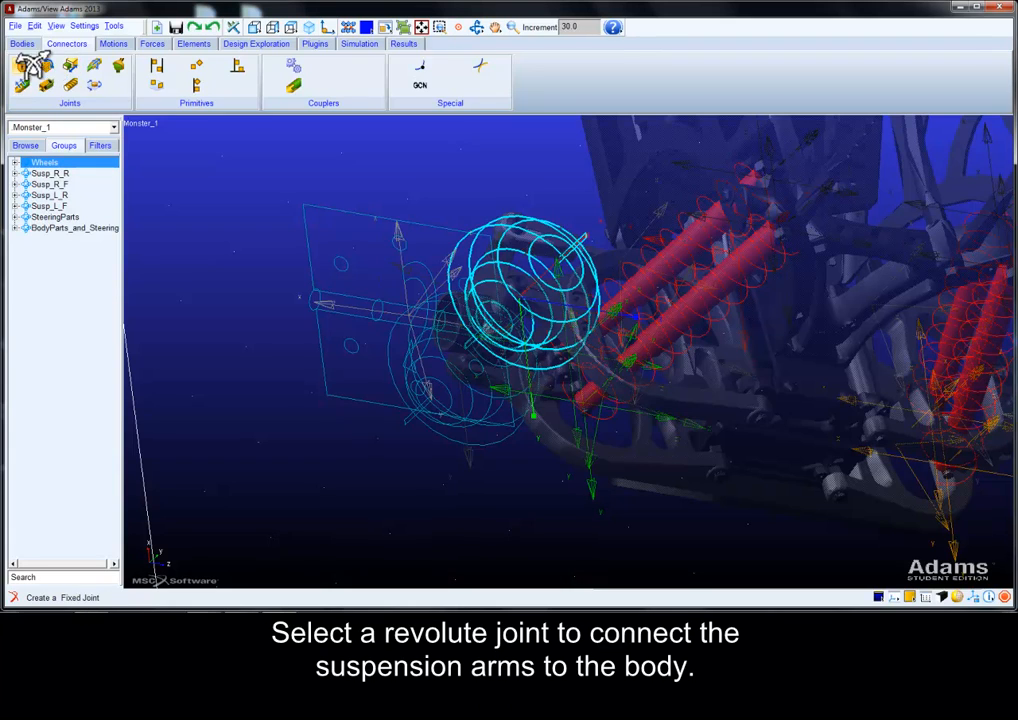
click(46, 67)
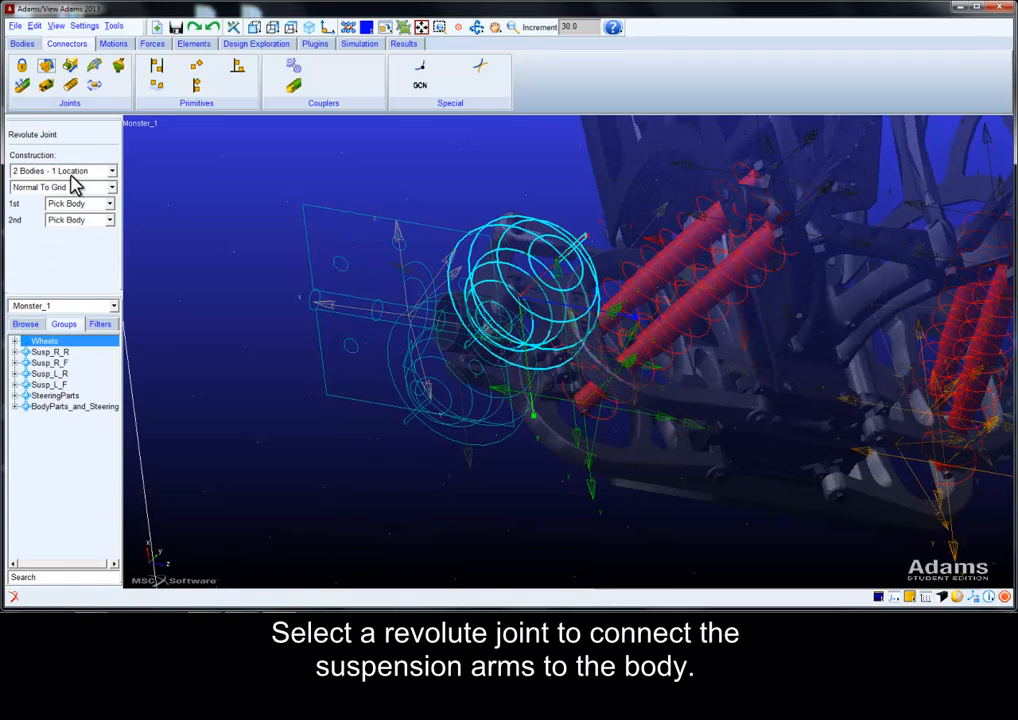
click(660, 466)
click(788, 470)
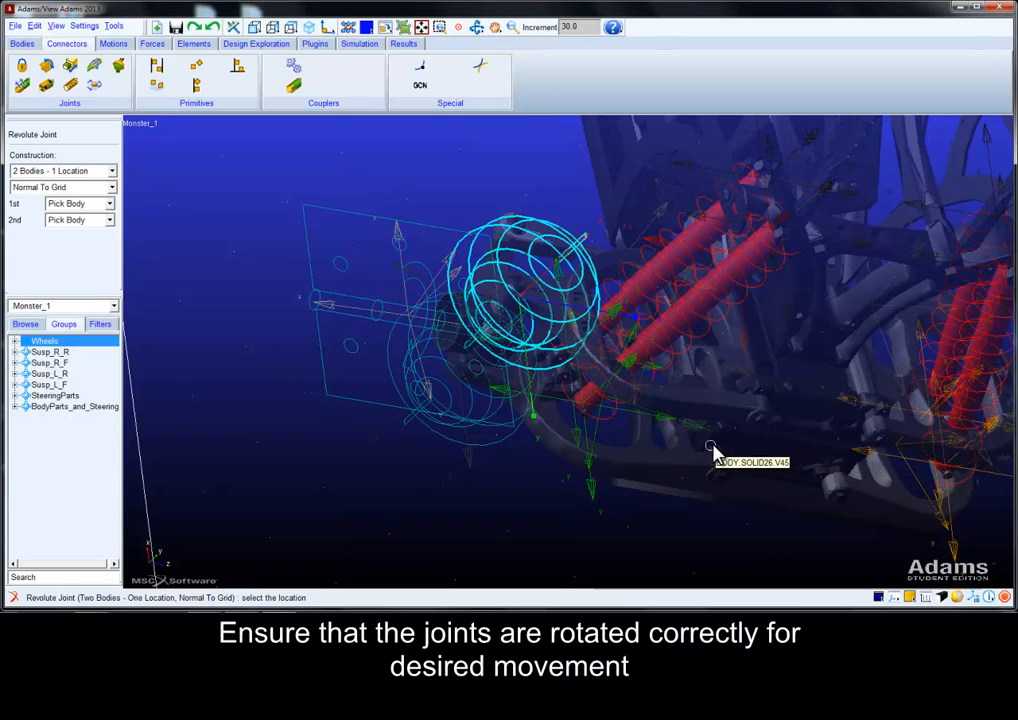
click(713, 452)
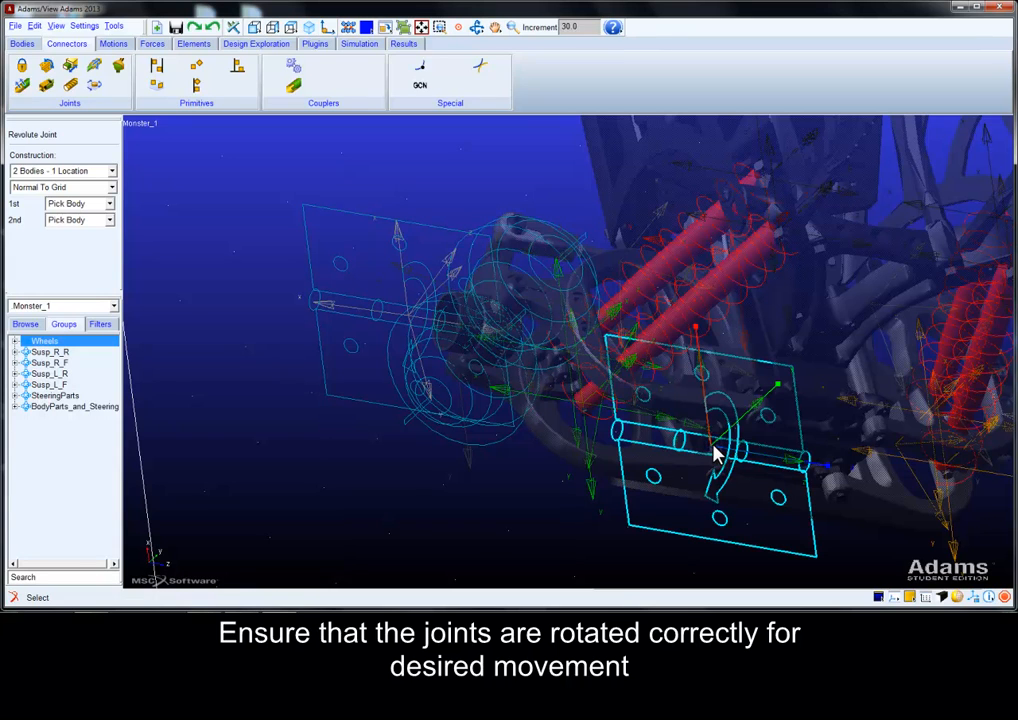
Rotate the lower arm's revolute joint 90 degrees in Y about MARKER_72 with Precision Move
click(33, 25)
click(63, 88)
click(243, 271)
right_click(608, 158)
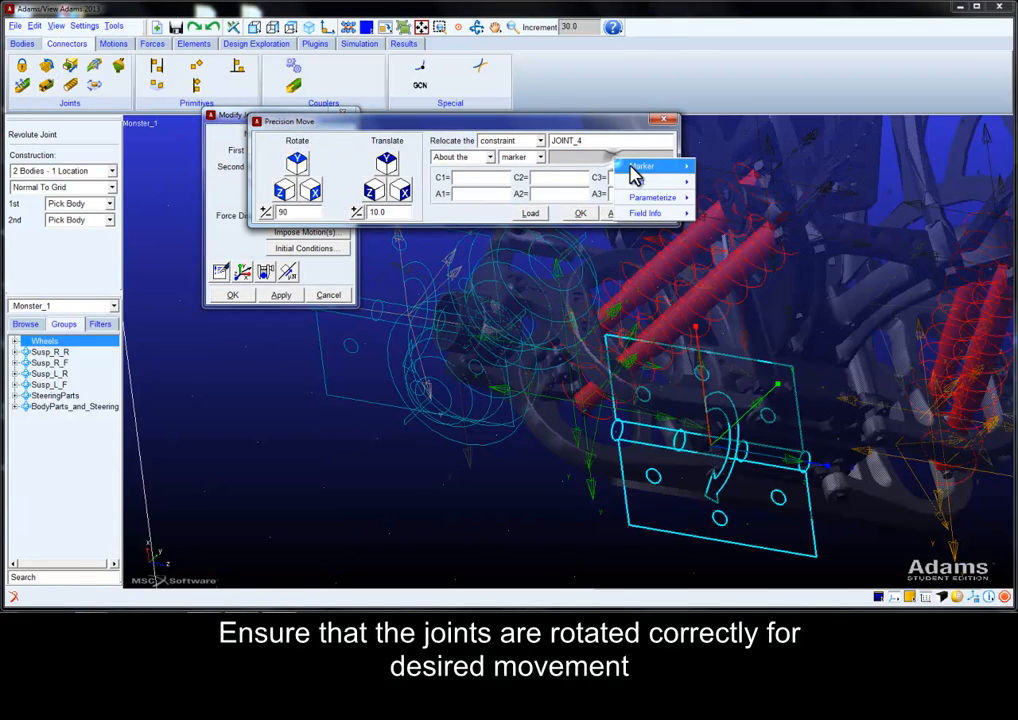
mouse_move(641, 166)
click(716, 168)
click(713, 457)
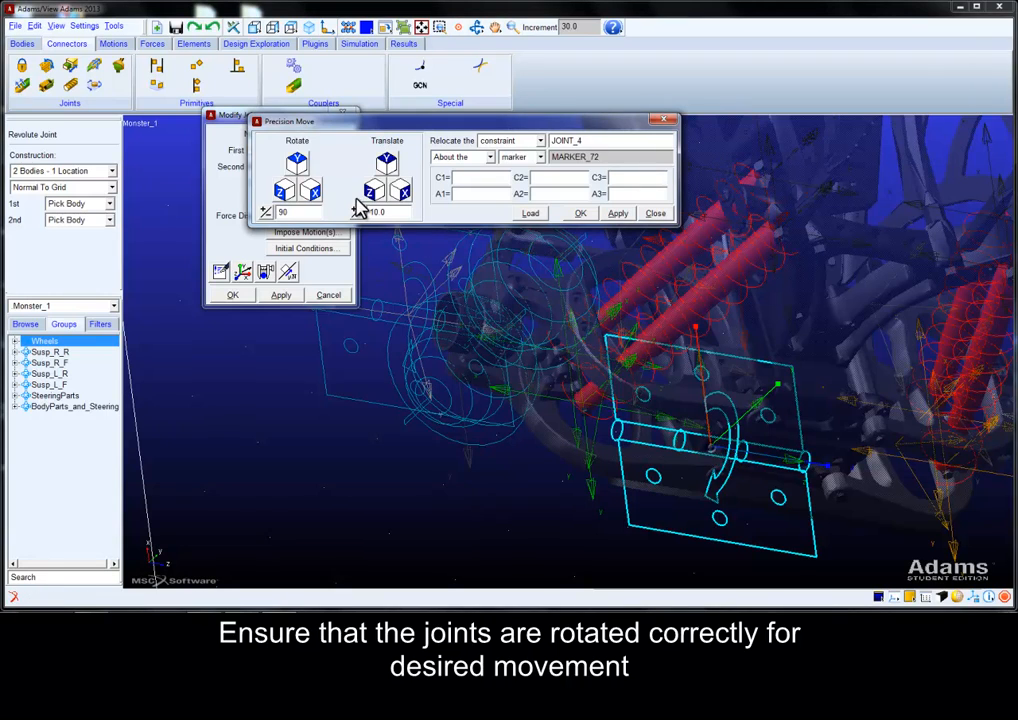
click(296, 162)
click(664, 122)
click(230, 295)
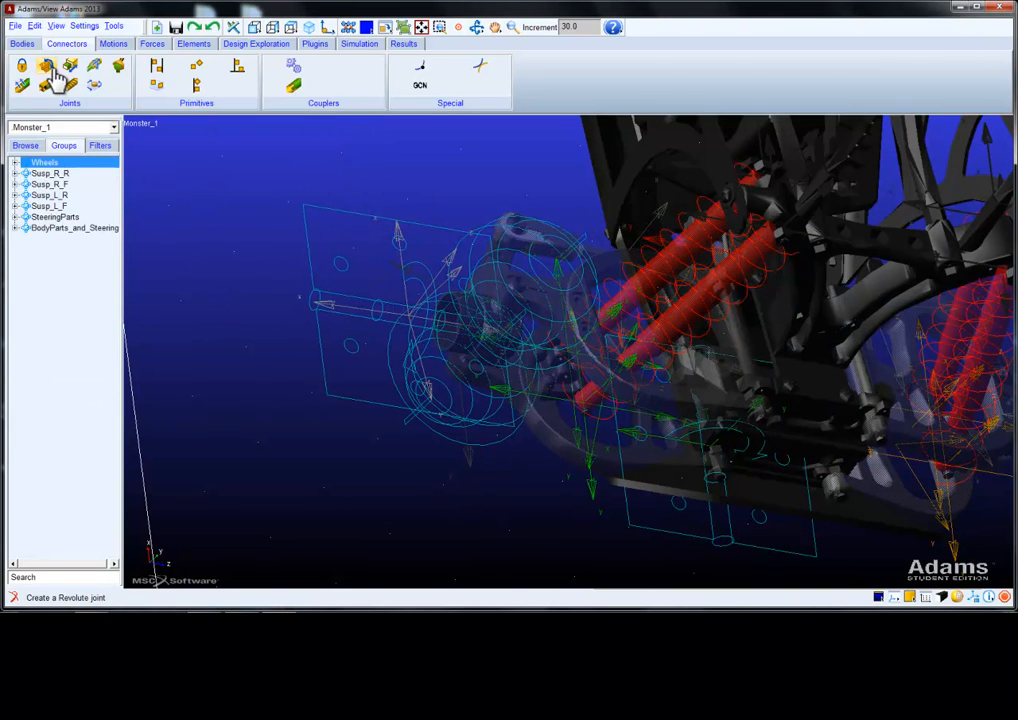
Create a revolute joint, normal to grid, connecting BODY to the upper suspension arm S_ARM_R_F_T at the arm's inner mount
click(47, 66)
click(808, 348)
click(766, 409)
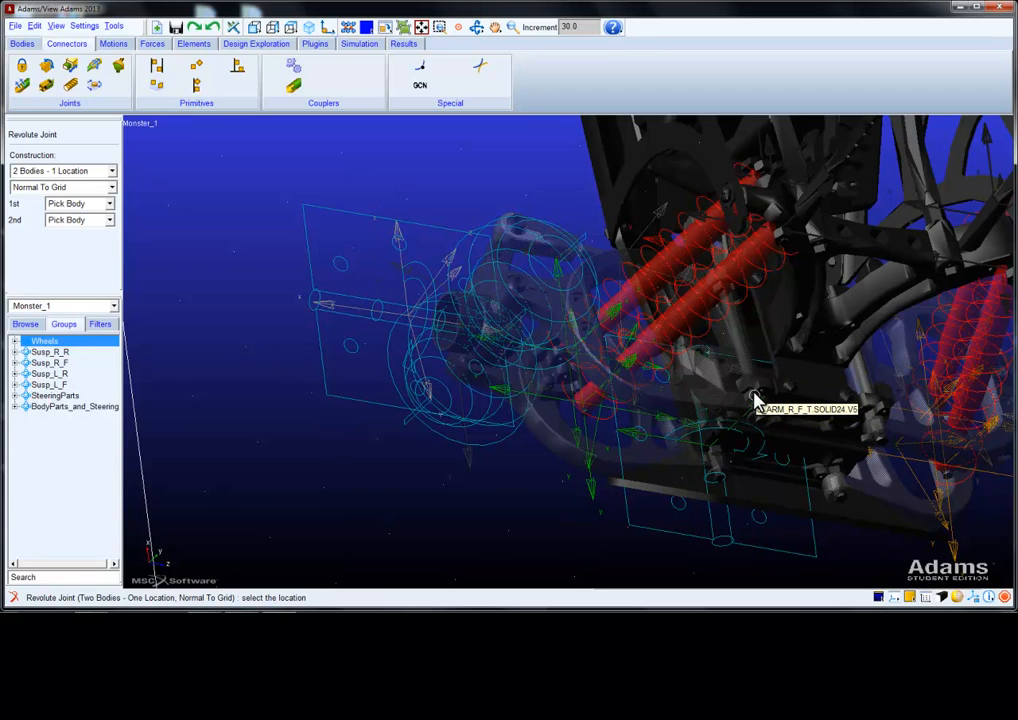
click(756, 400)
Rotate the right front upper arm's revolute joint 90 degrees about MARKER_74 with Precision Move to align it with the arm's inner hinge
click(34, 25)
click(50, 69)
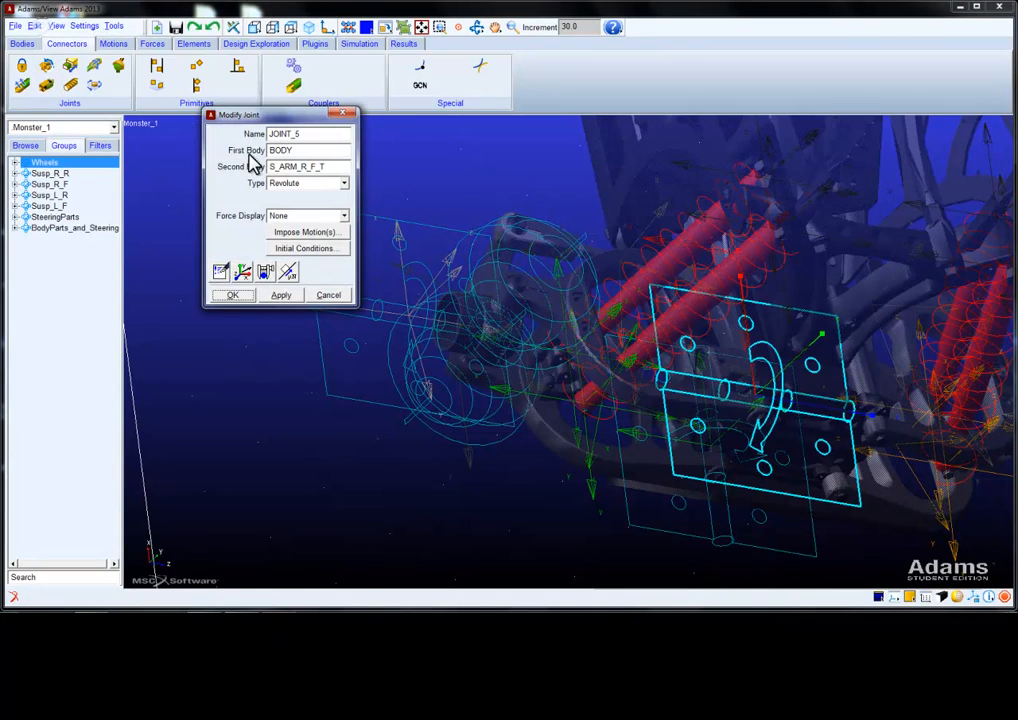
click(243, 272)
drag(606, 159, 512, 159)
key(BackSpace)
right_click(600, 157)
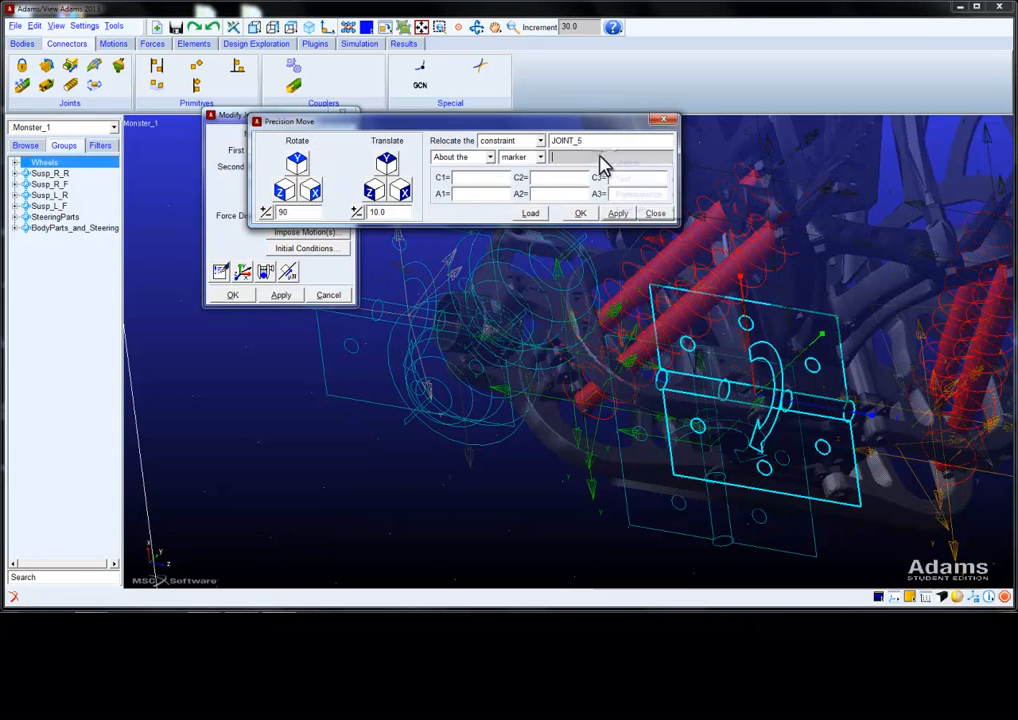
mouse_move(628, 163)
click(703, 166)
click(757, 400)
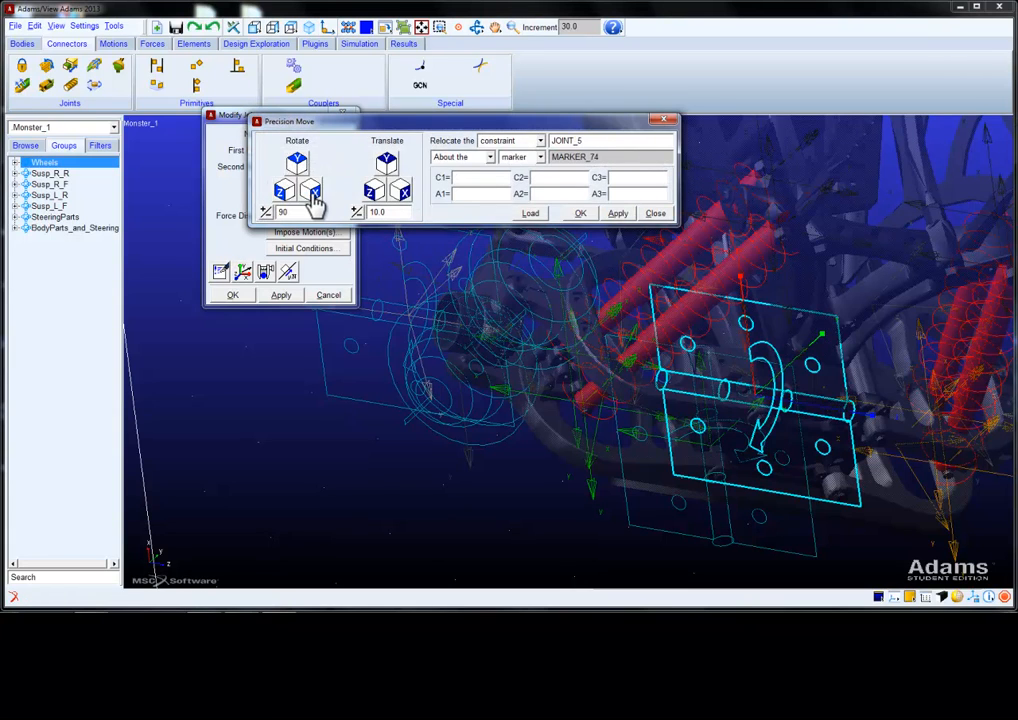
click(313, 195)
click(664, 119)
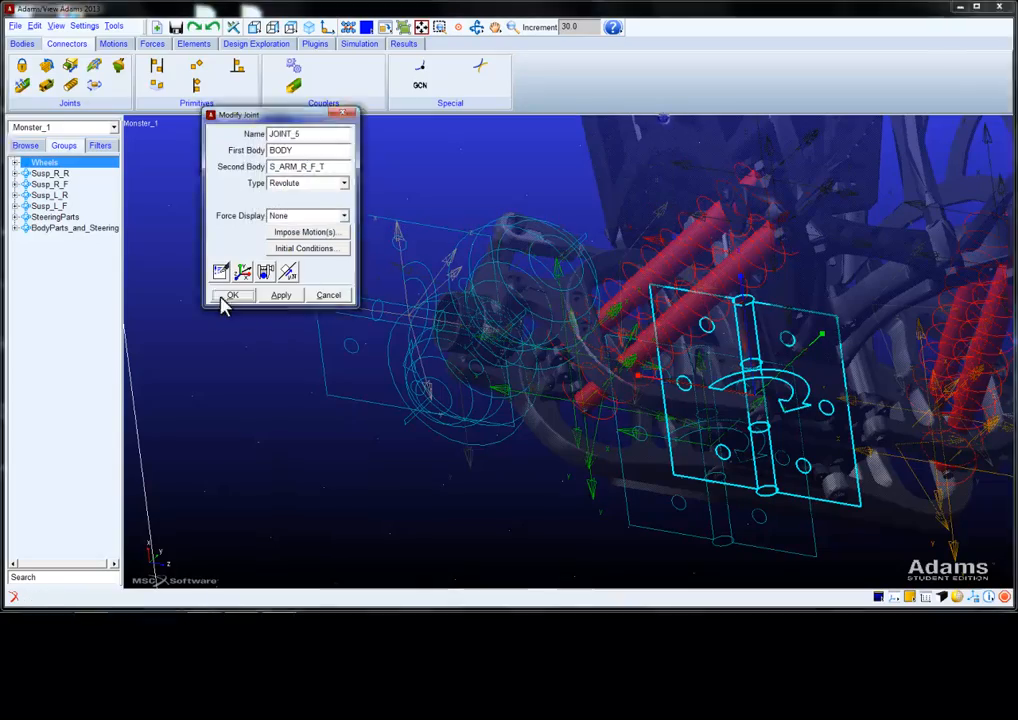
click(229, 296)
Create a Hooke joint between the right steering arm and HUB_R_F at HUB_R_F.SOLID32.E7's center, with direction vectors along the steering arm and toward the hub
key(c)
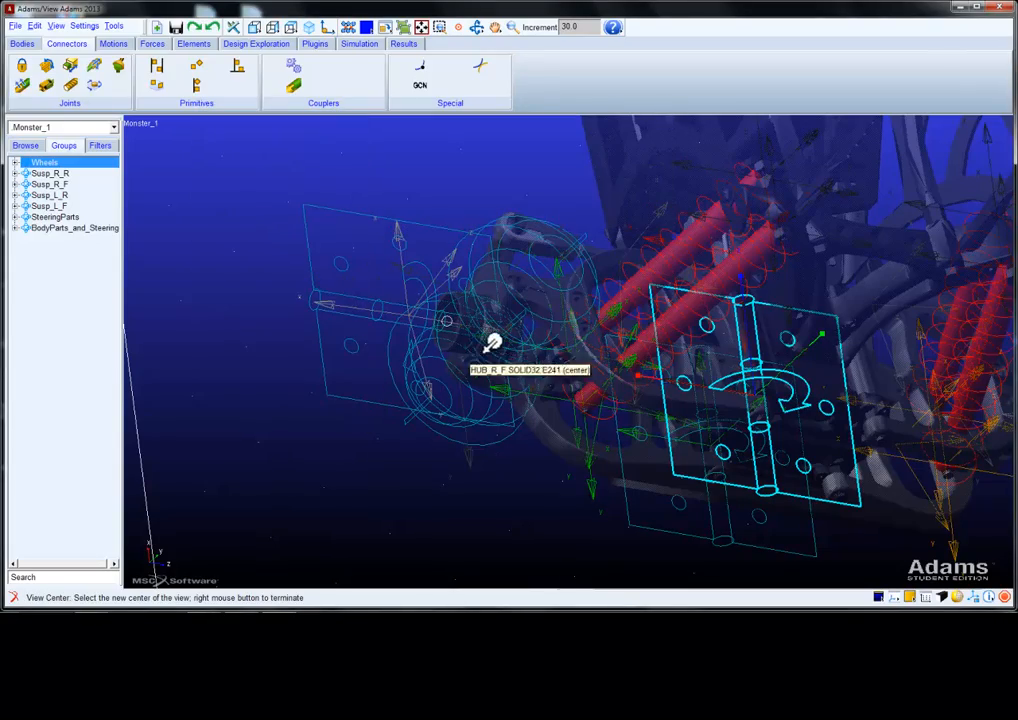
click(468, 374)
key(r)
drag(470, 377, 440, 440)
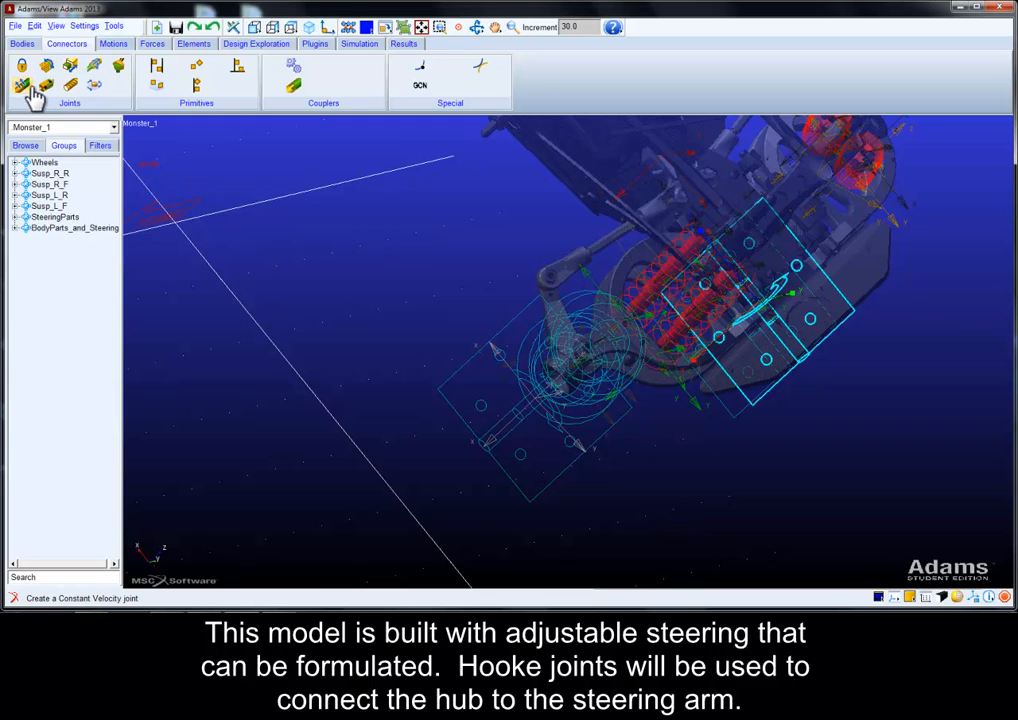
click(47, 88)
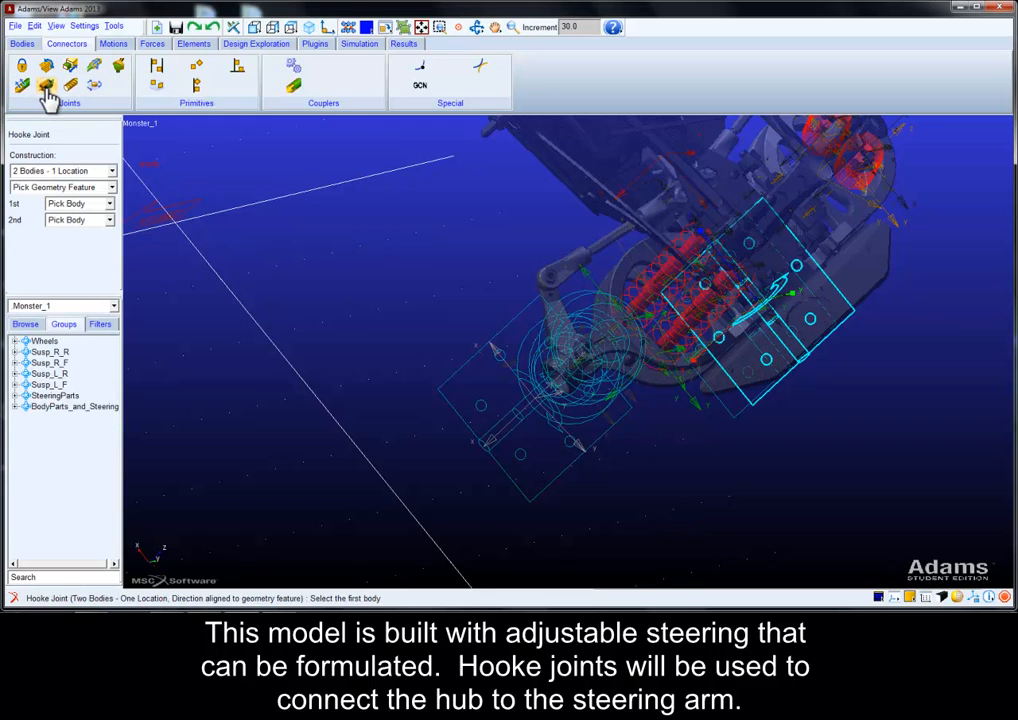
click(576, 265)
click(553, 312)
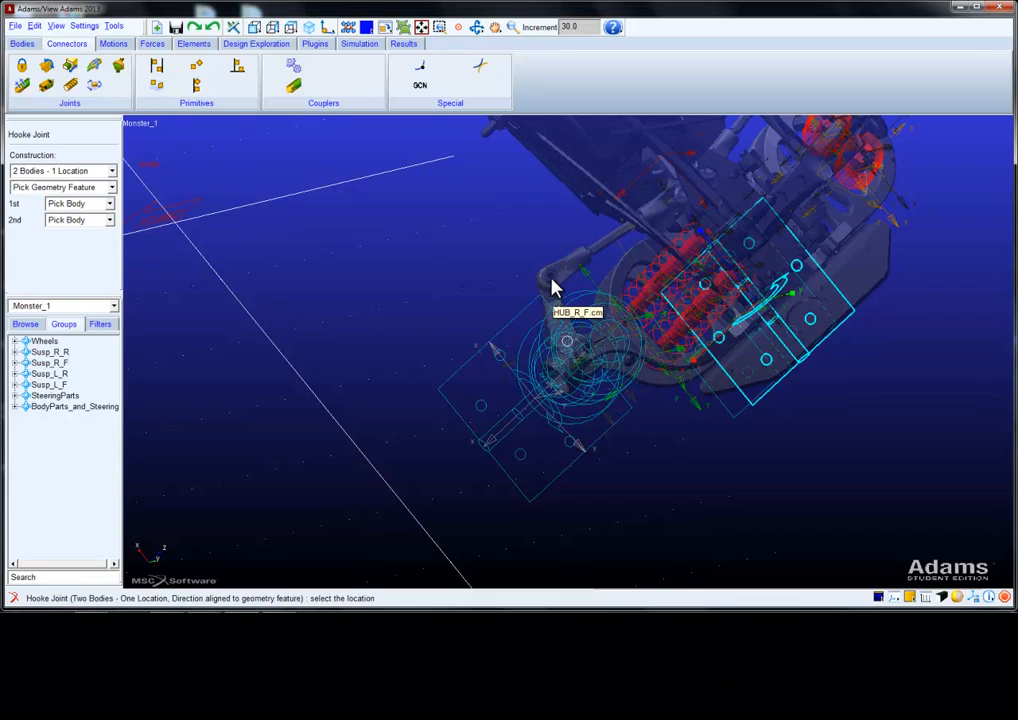
right_click(553, 285)
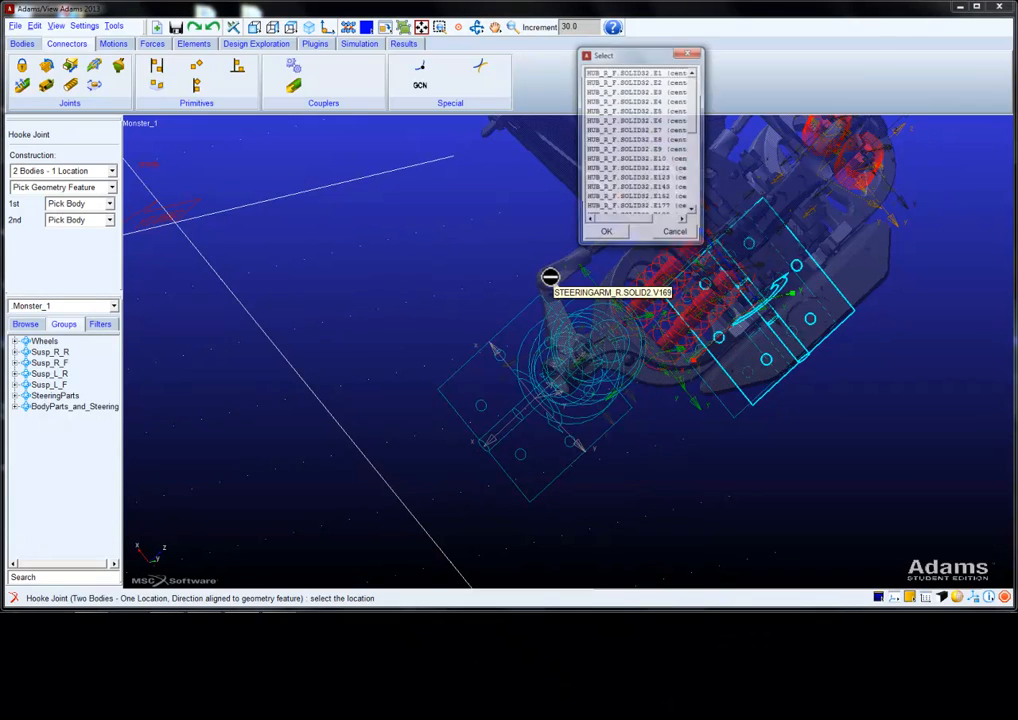
click(640, 131)
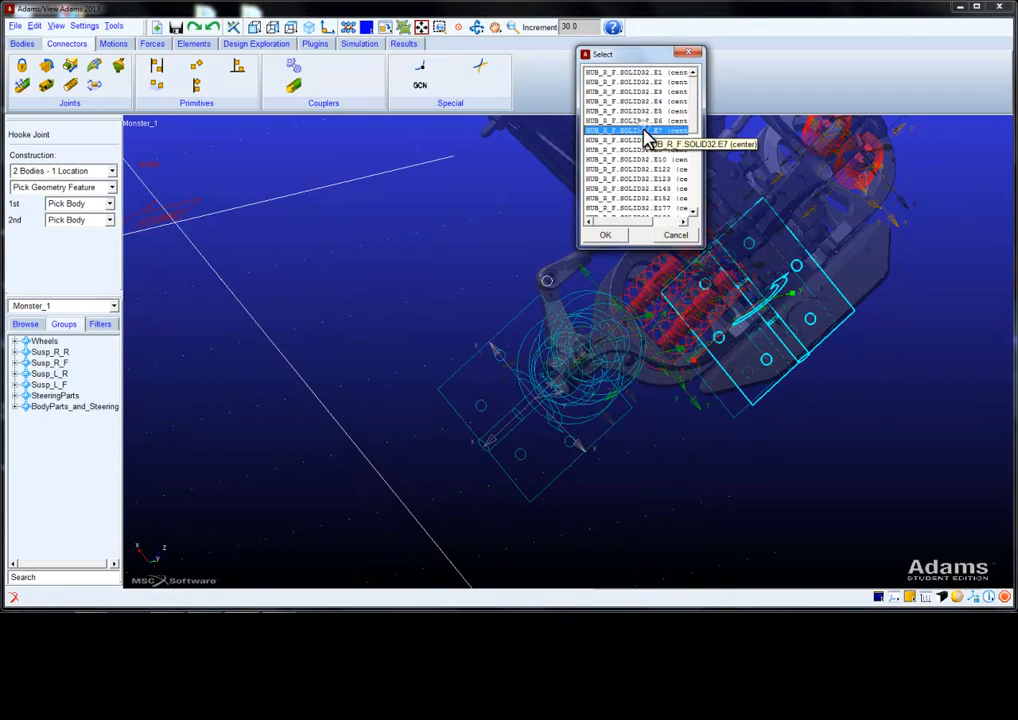
click(609, 239)
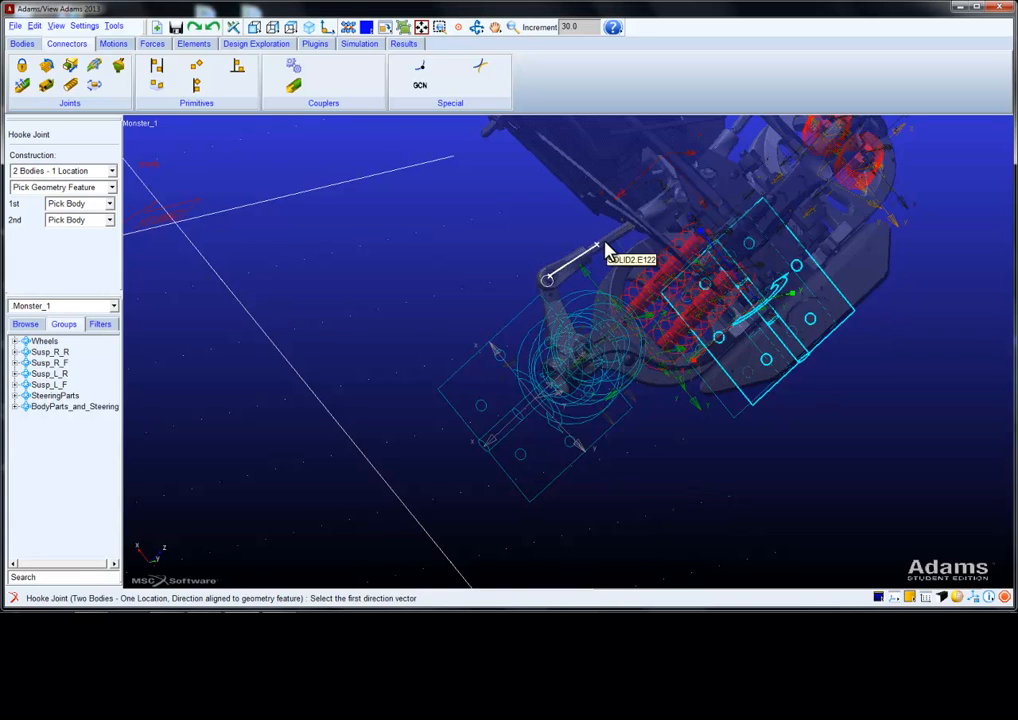
click(686, 203)
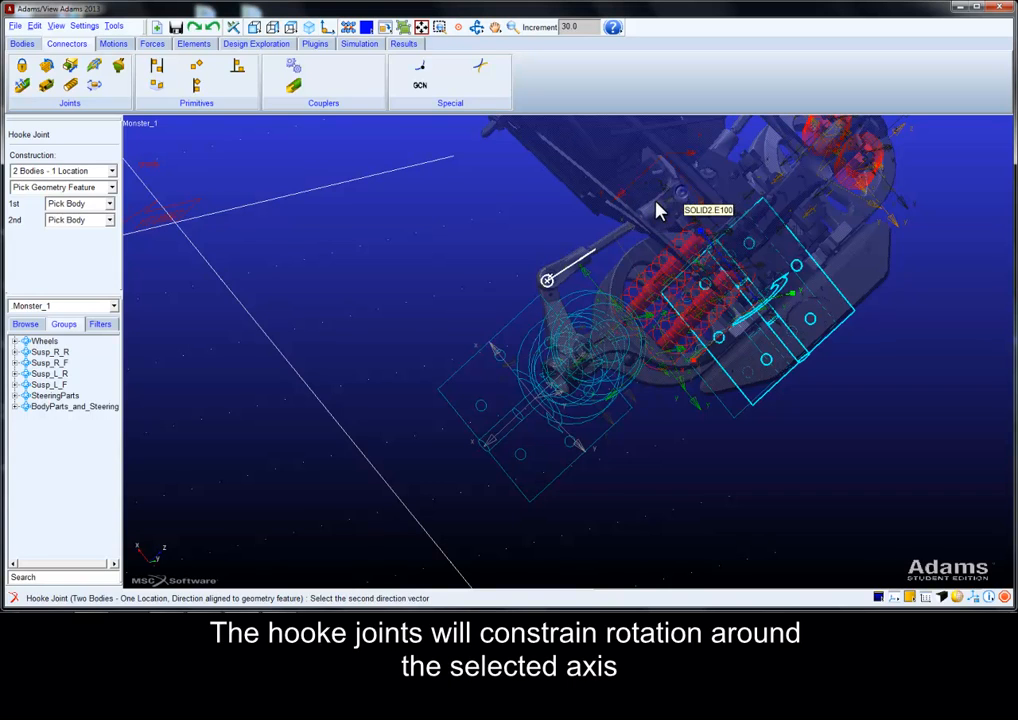
click(558, 340)
Create a spherical joint, normal to grid, connecting the right steering arm to STEERING at the center of STEERINGARM_R.SOLID2.E100
key(r)
drag(550, 325, 548, 297)
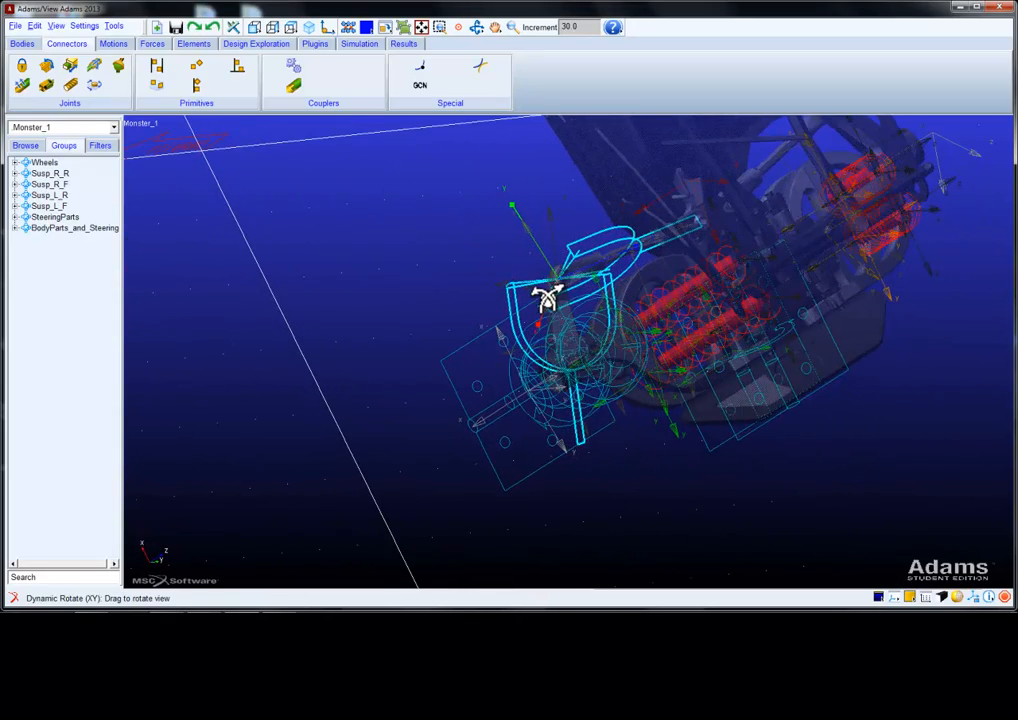
key(t)
drag(652, 220, 516, 302)
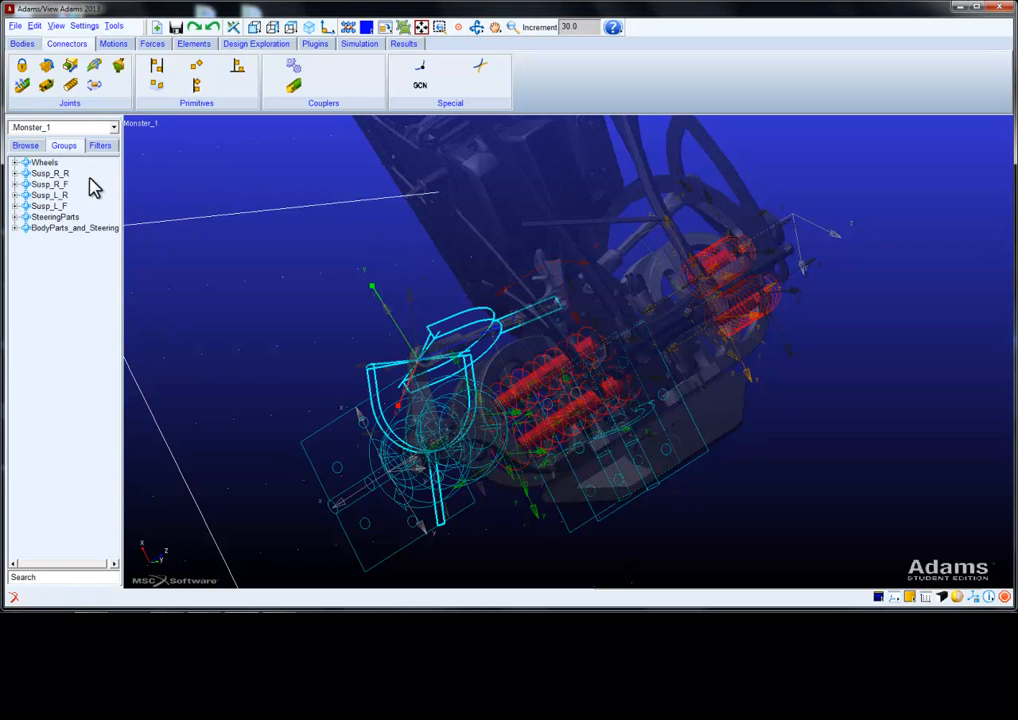
click(118, 70)
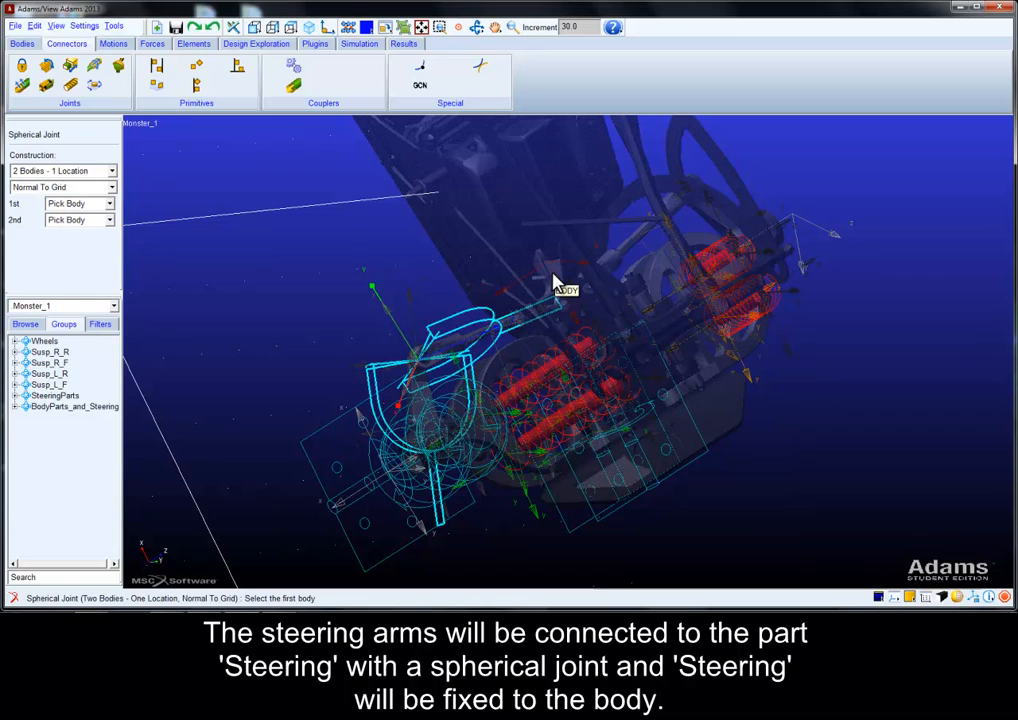
click(538, 322)
right_click(557, 289)
click(600, 84)
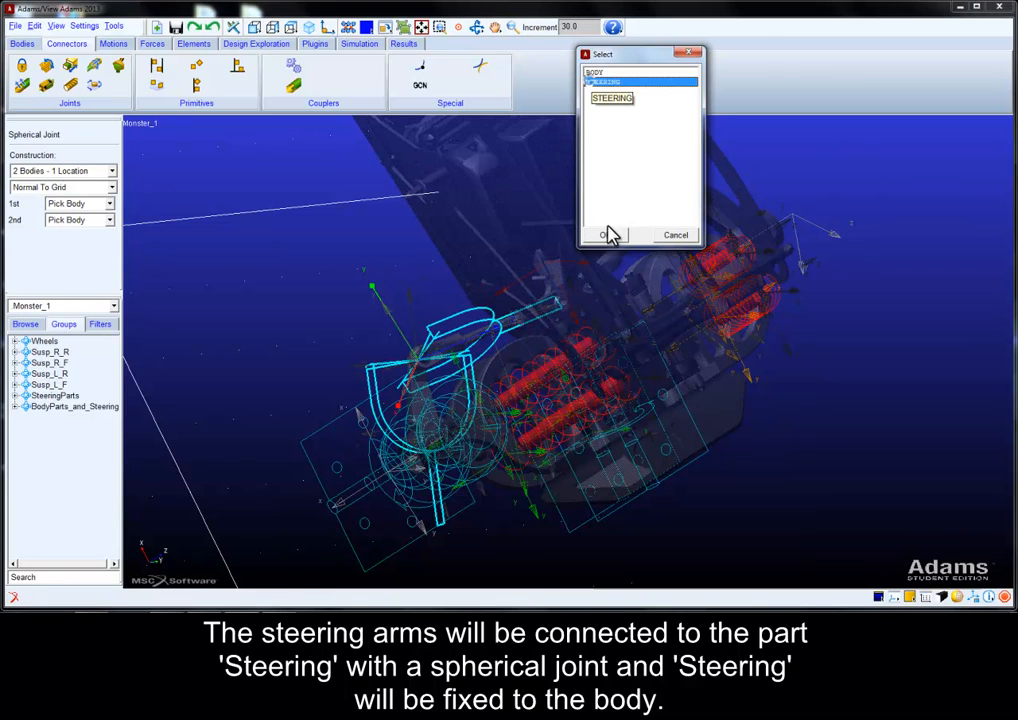
click(605, 233)
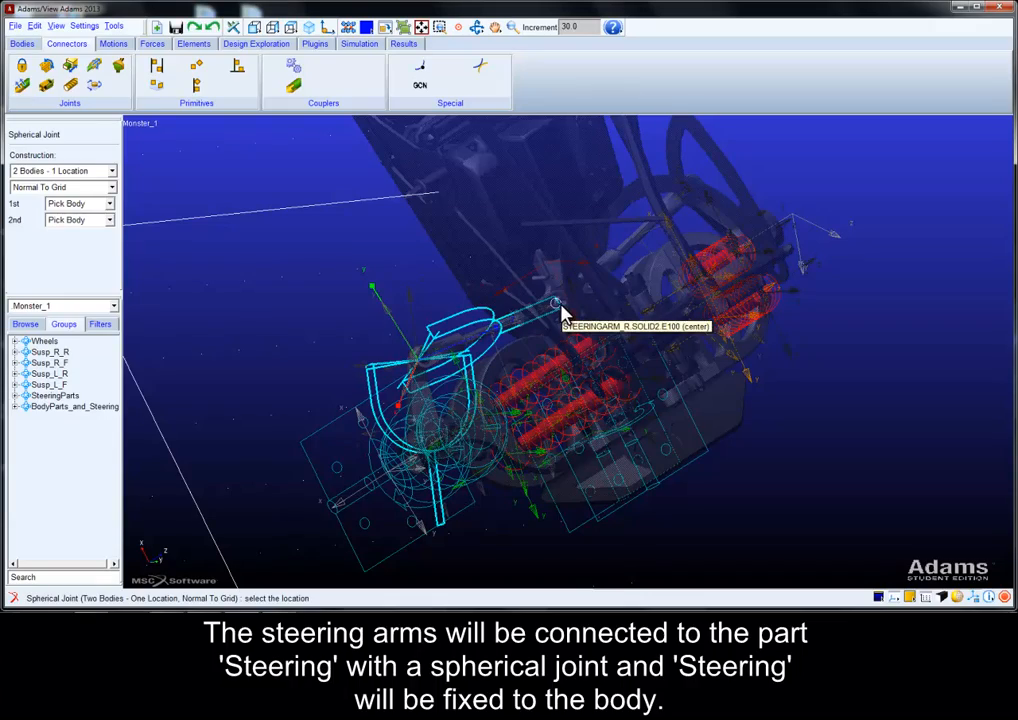
click(561, 313)
Create a fixed joint, normal to grid, between STEERING and BODY at the center of BODY.SOLID26.E2615
key(r)
drag(509, 334, 614, 376)
click(22, 66)
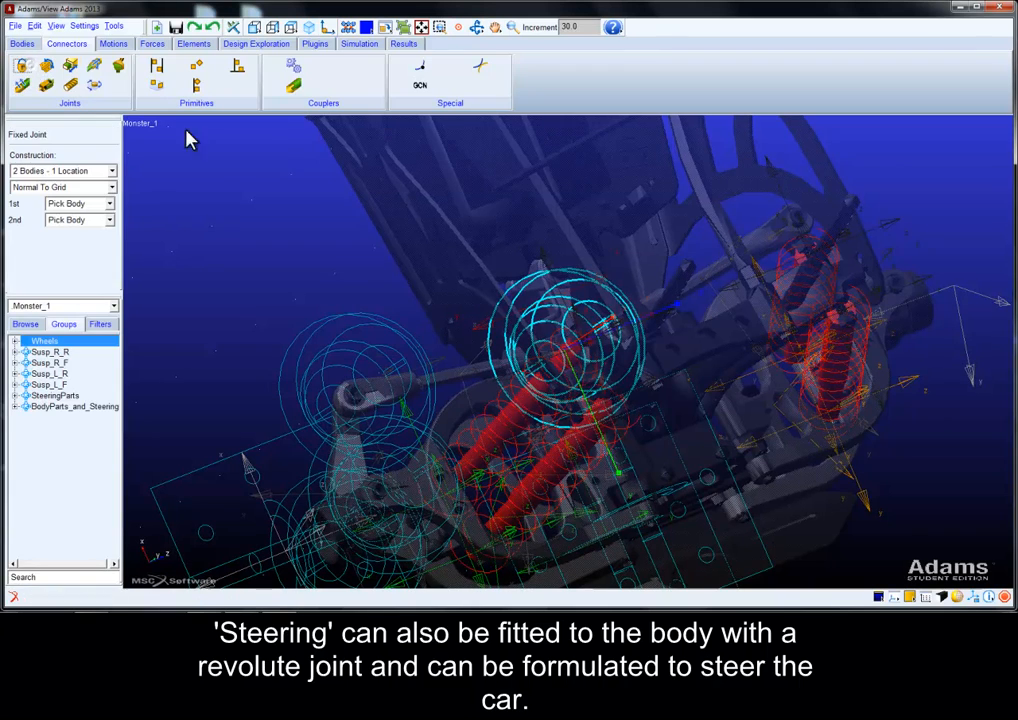
right_click(536, 272)
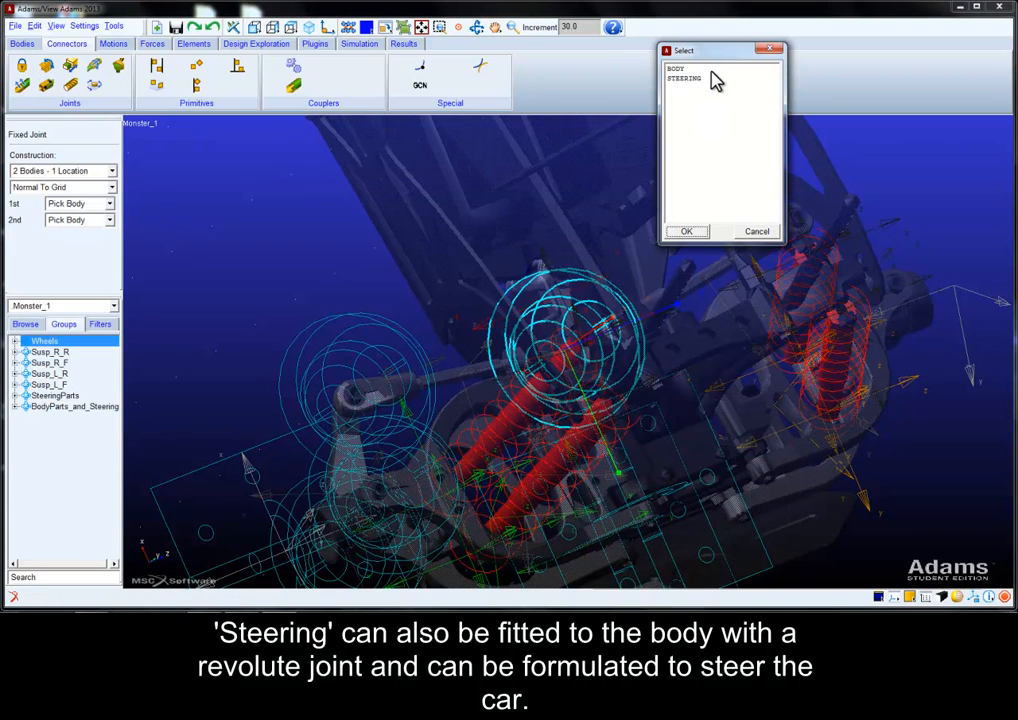
click(690, 233)
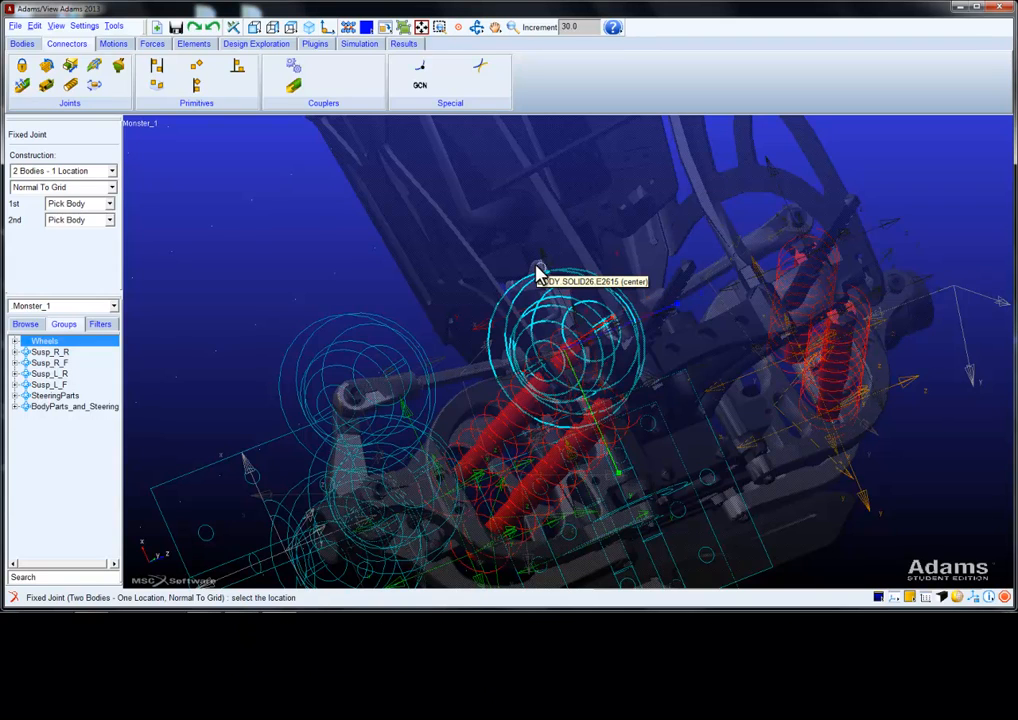
click(536, 272)
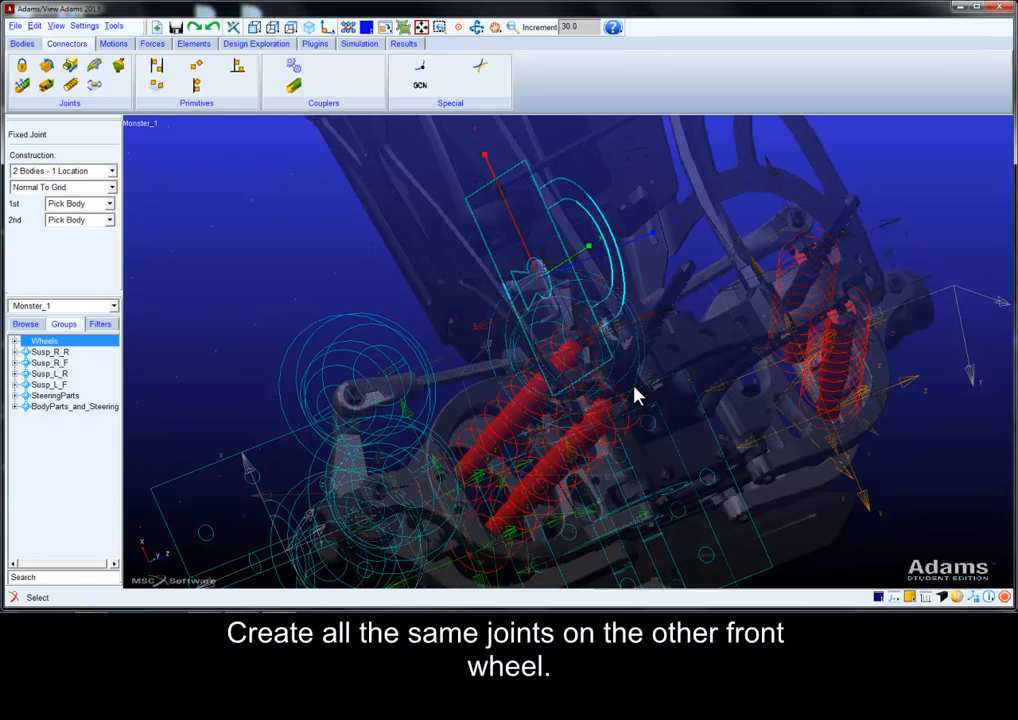
Create a revolute joint, normal to grid, connecting the left rear wheel WHEEL_L_R to HUB_L_R at WHEEL_L_R.cm
key(f)
key(shift+f)
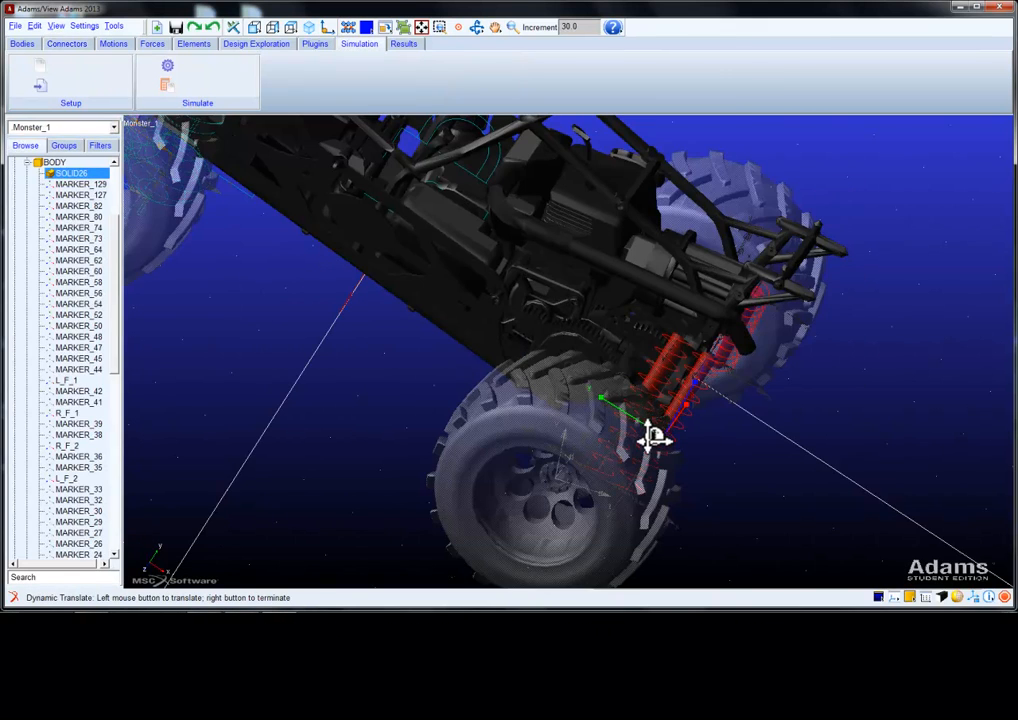
key(c)
click(566, 466)
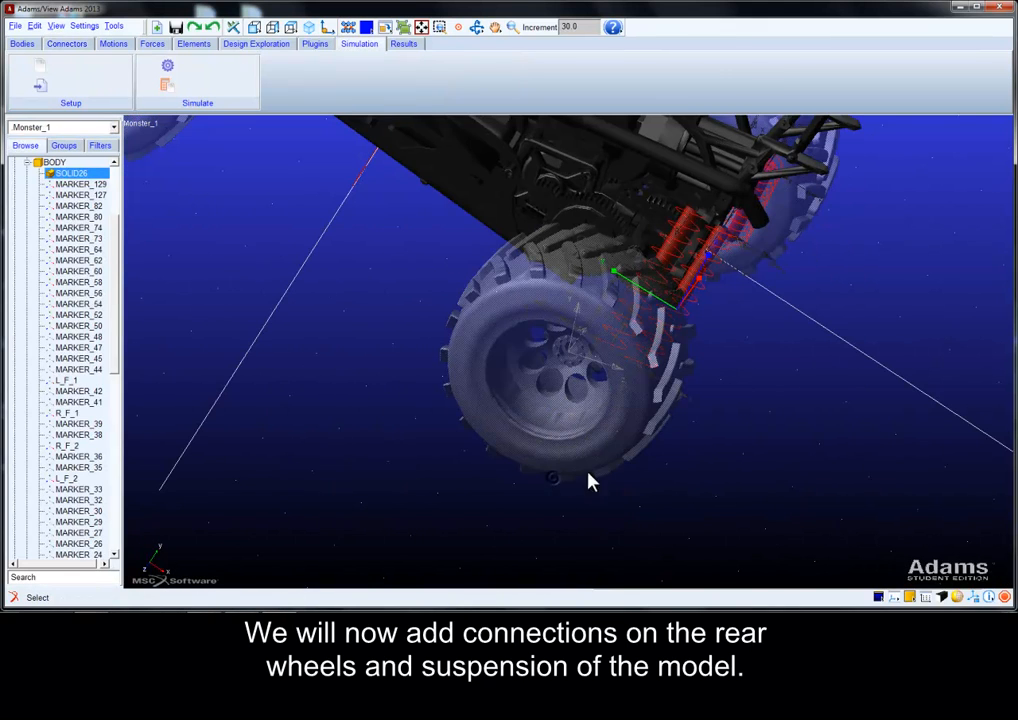
key(r)
drag(650, 386, 364, 349)
click(67, 43)
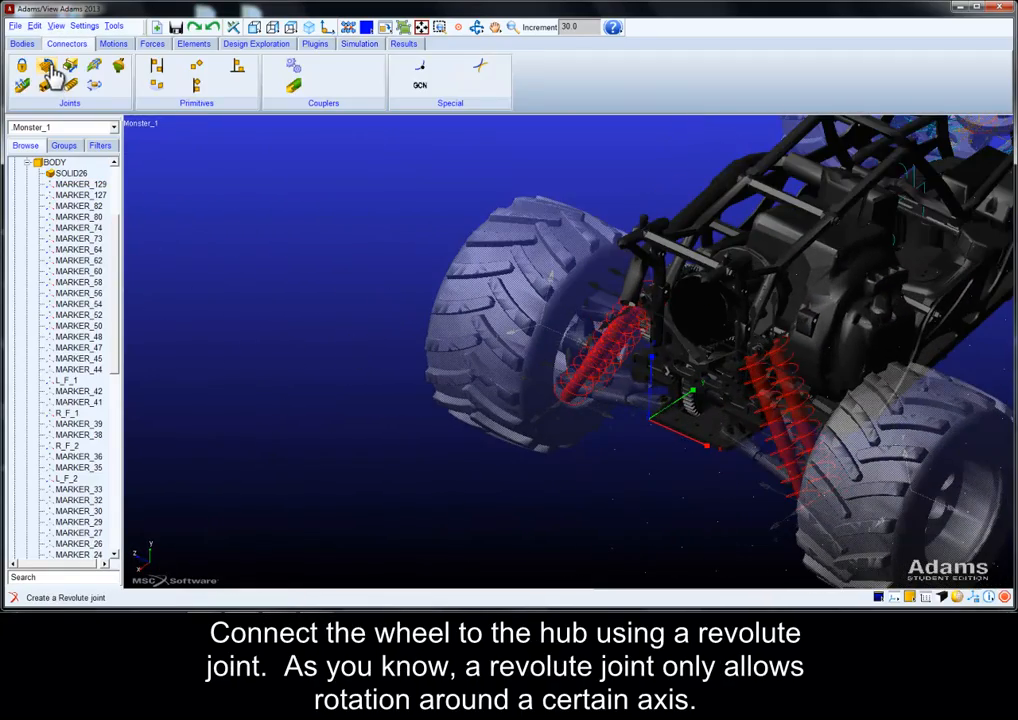
click(47, 67)
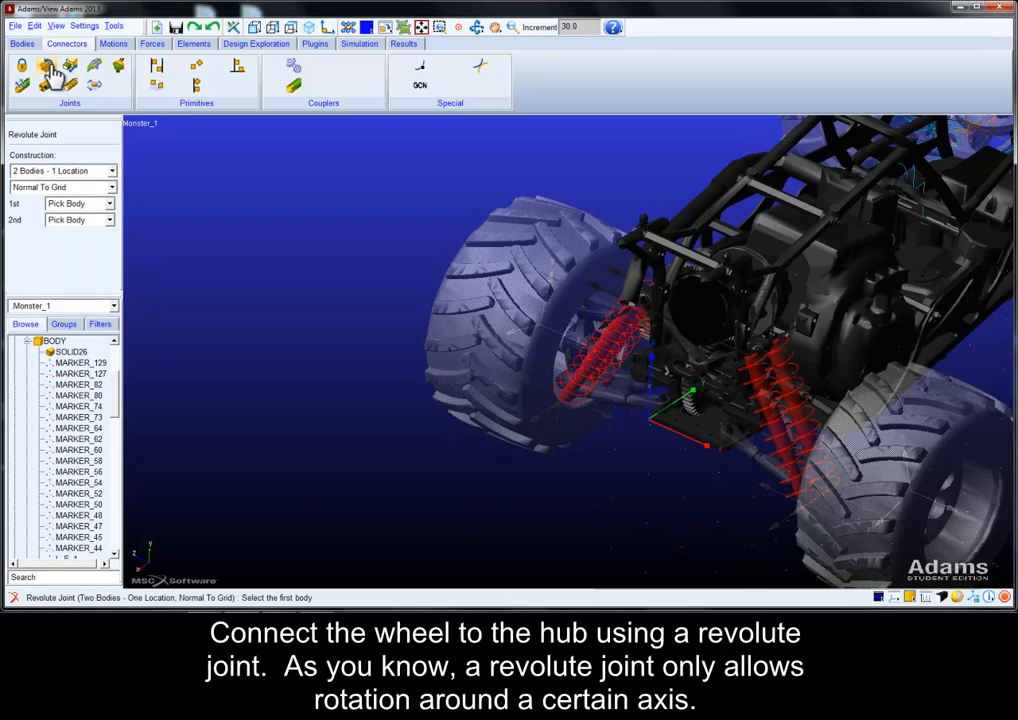
click(497, 303)
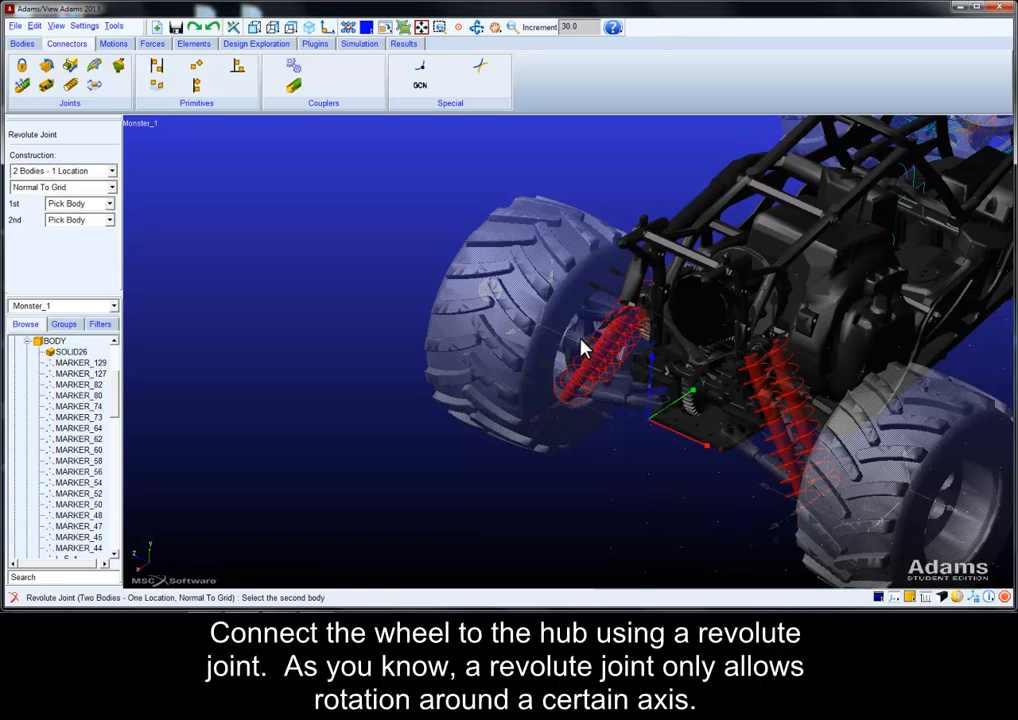
right_click(584, 348)
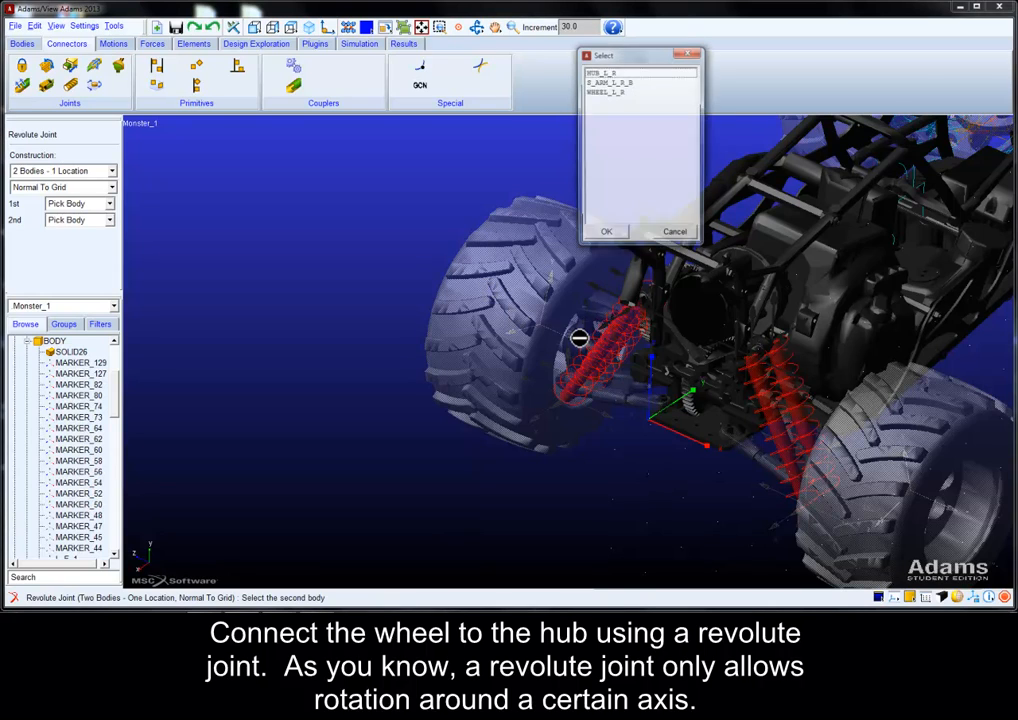
click(605, 74)
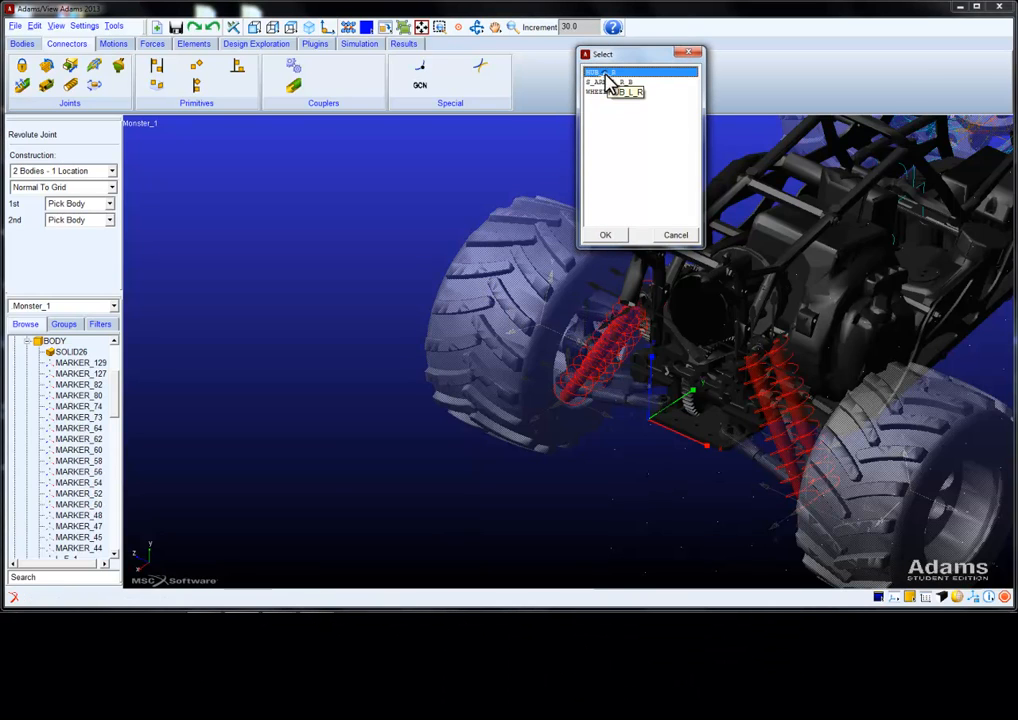
click(612, 236)
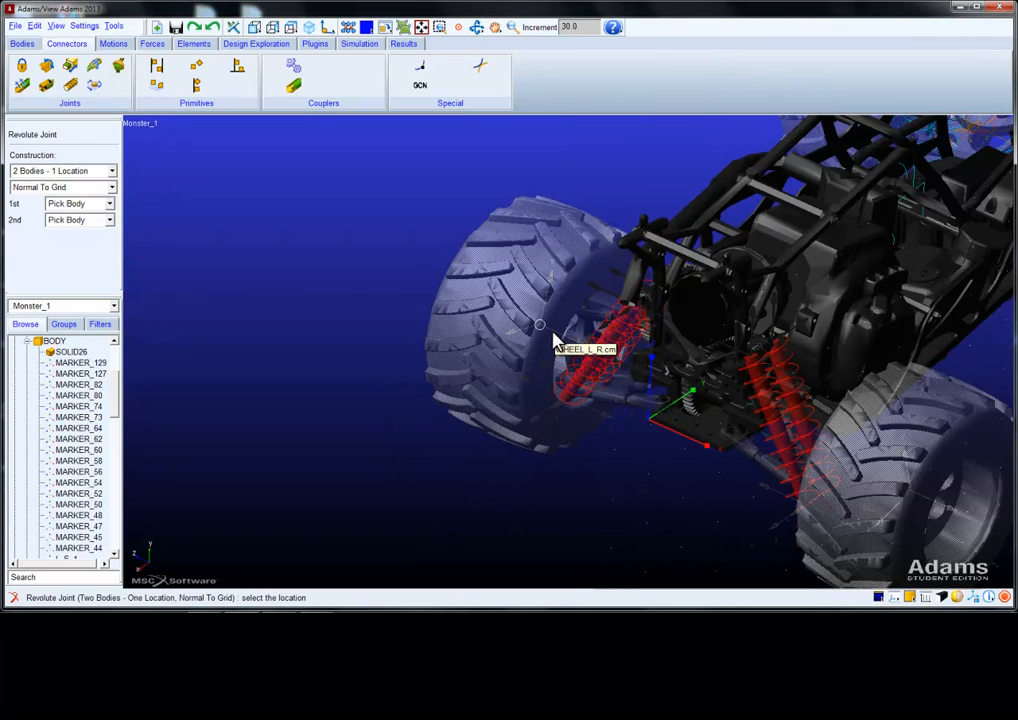
click(554, 338)
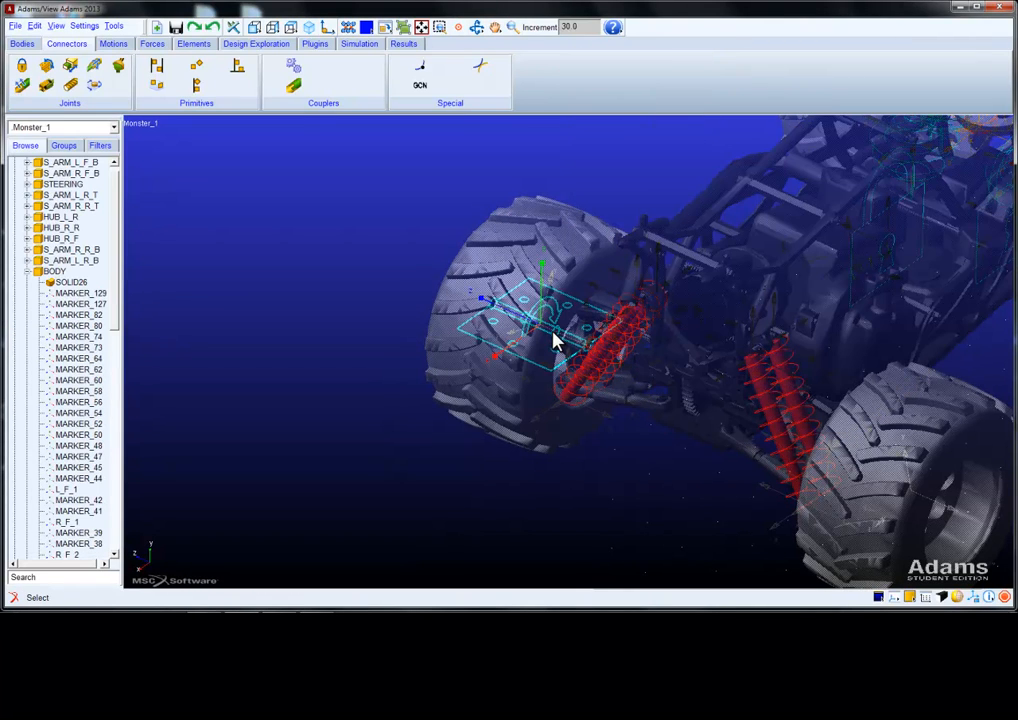
Hide all the wheels by setting the Wheels group's visibility to off
click(63, 147)
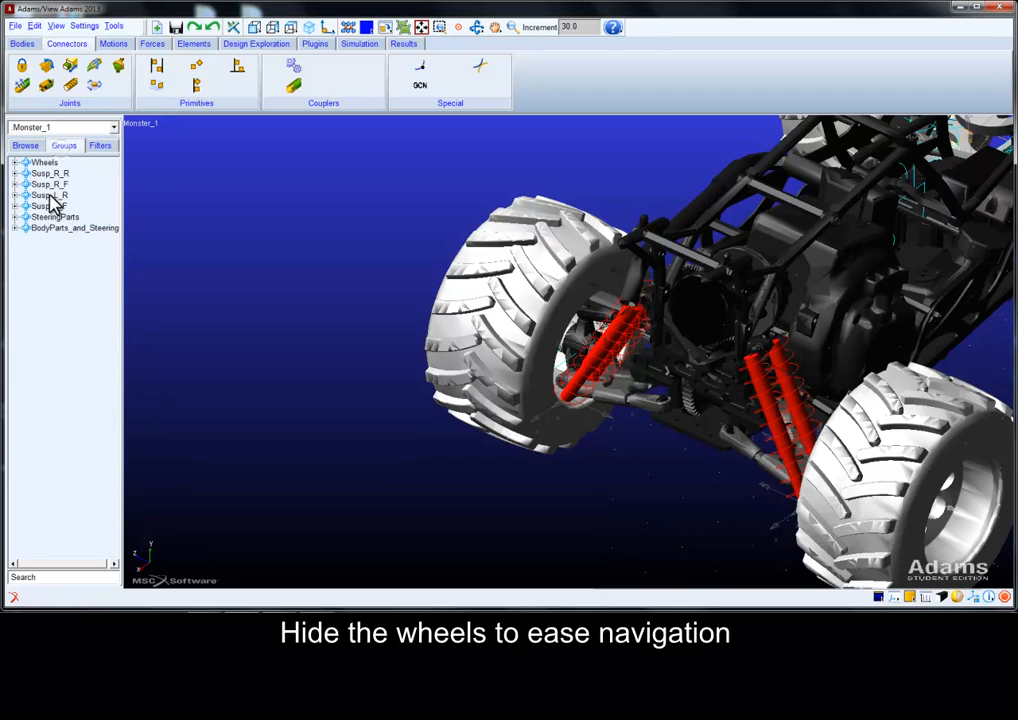
click(45, 163)
right_click(48, 165)
click(98, 245)
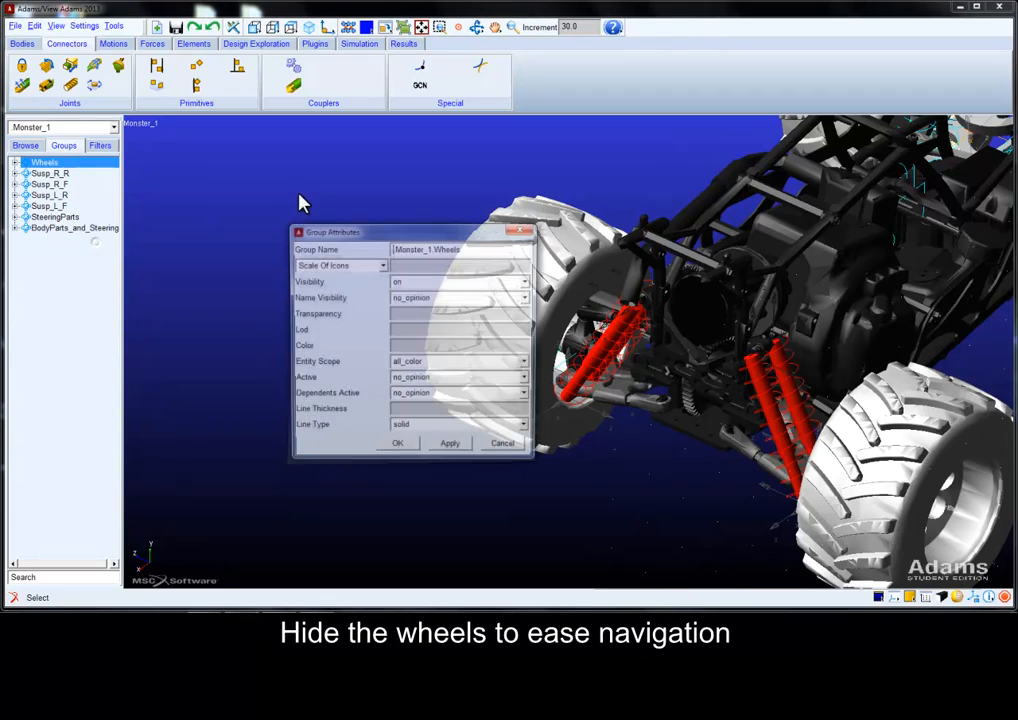
click(418, 286)
click(418, 308)
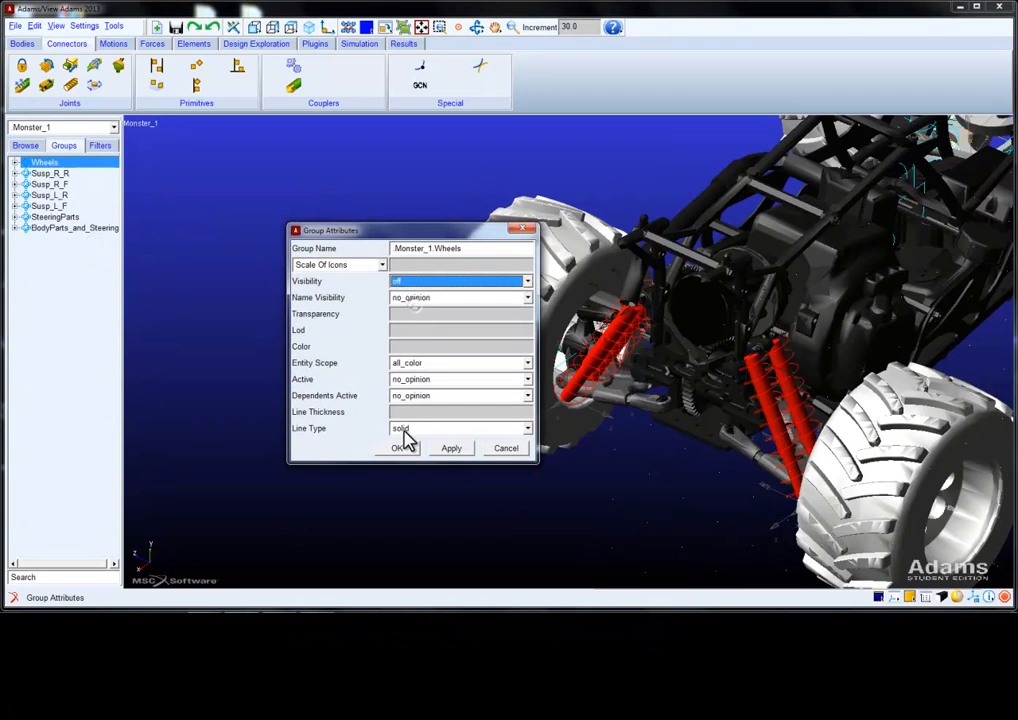
click(400, 447)
Create a revolute joint between S_ARM_L_R_B and HUB_L_R at the center of HUB_L_R.SOLID34.E80, using a geometry feature to align its axis parallel to global X
key(r)
drag(530, 345, 420, 245)
key(r)
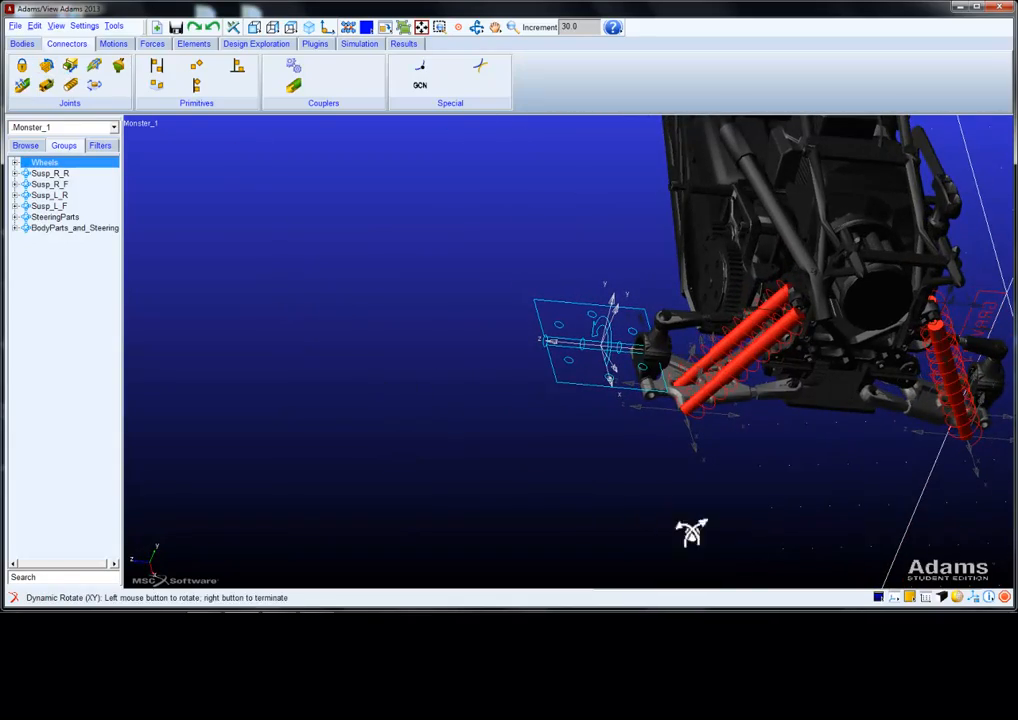
drag(688, 534, 663, 341)
click(46, 68)
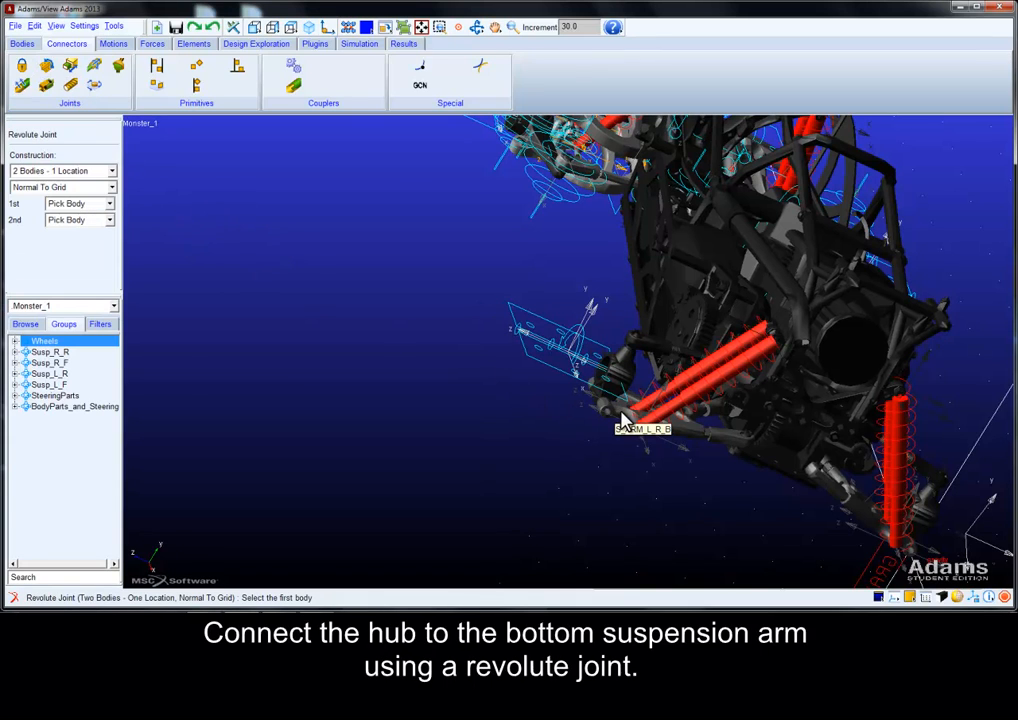
click(113, 197)
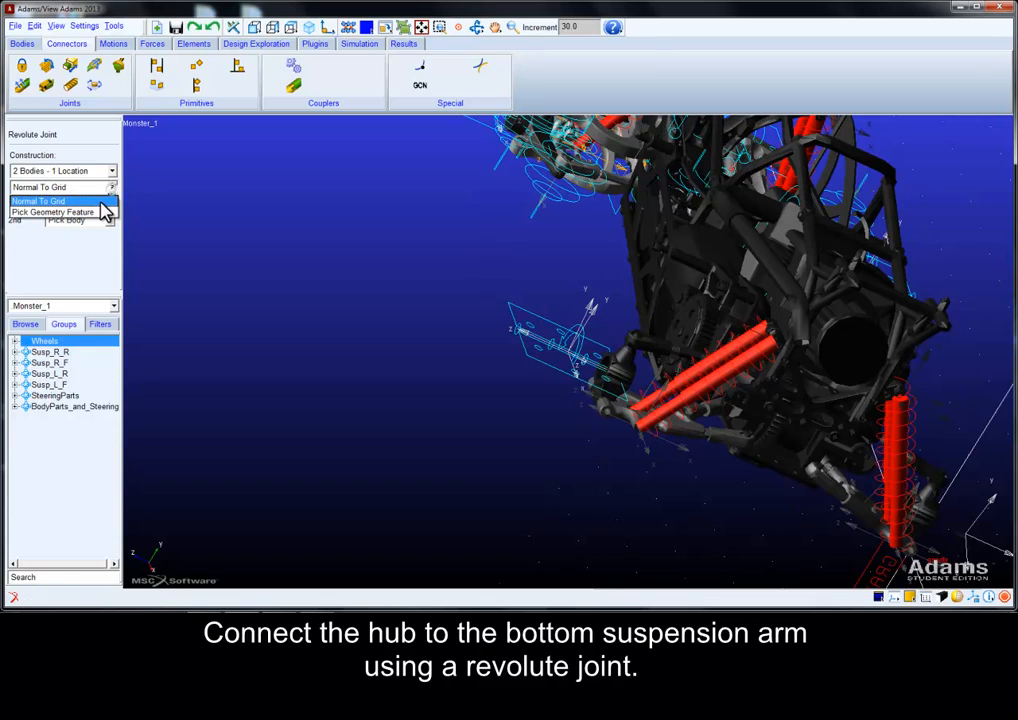
click(100, 214)
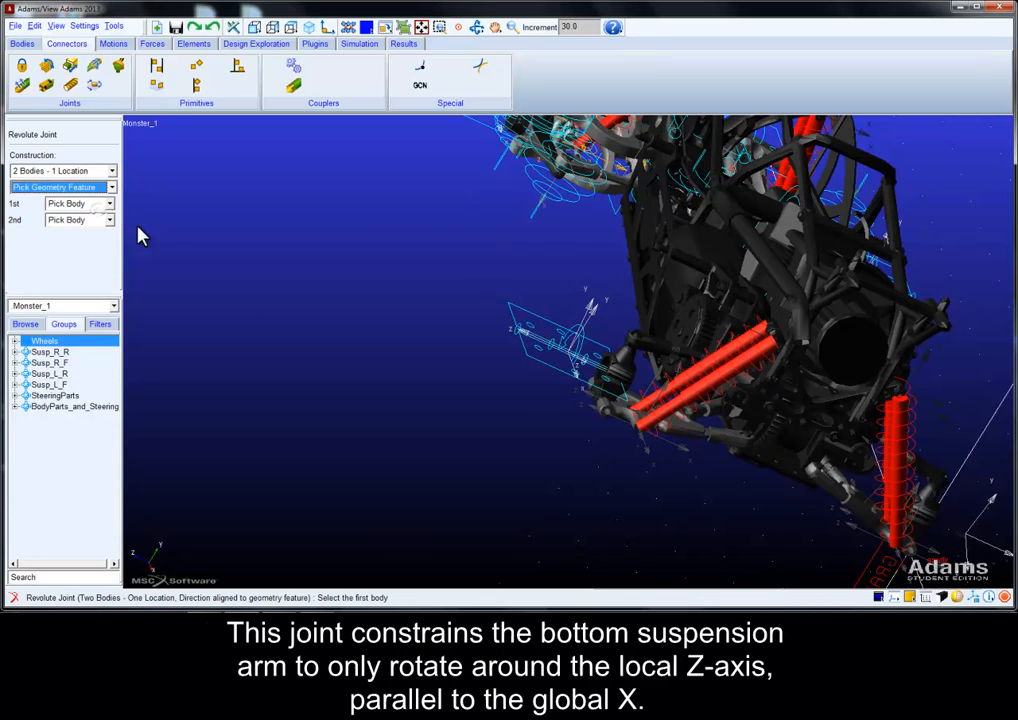
click(622, 418)
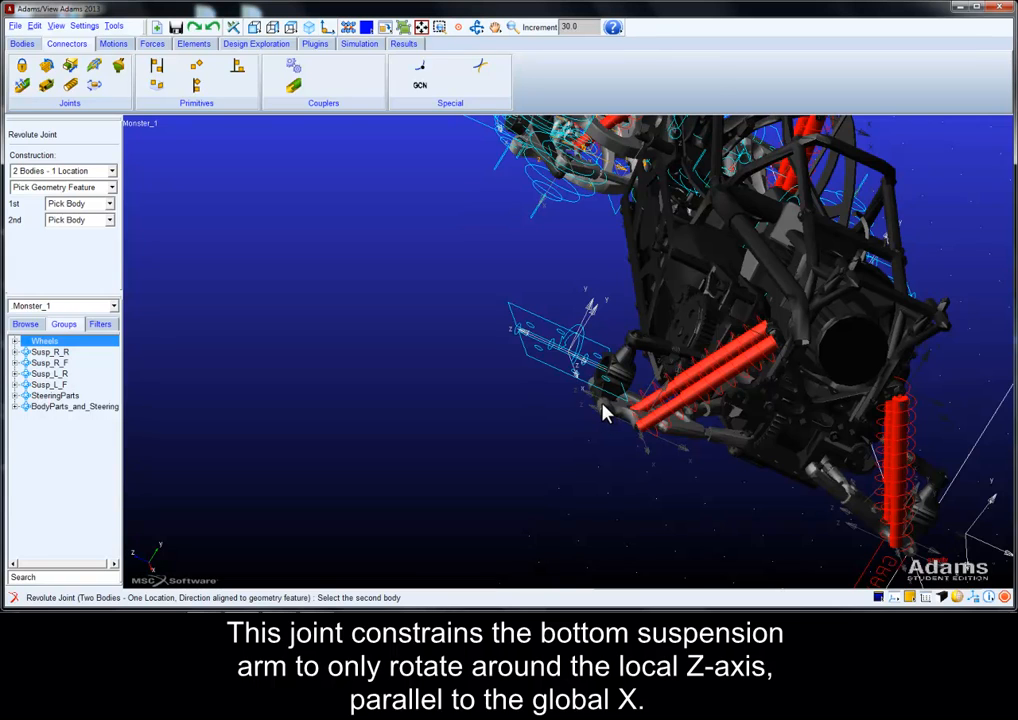
right_click(600, 405)
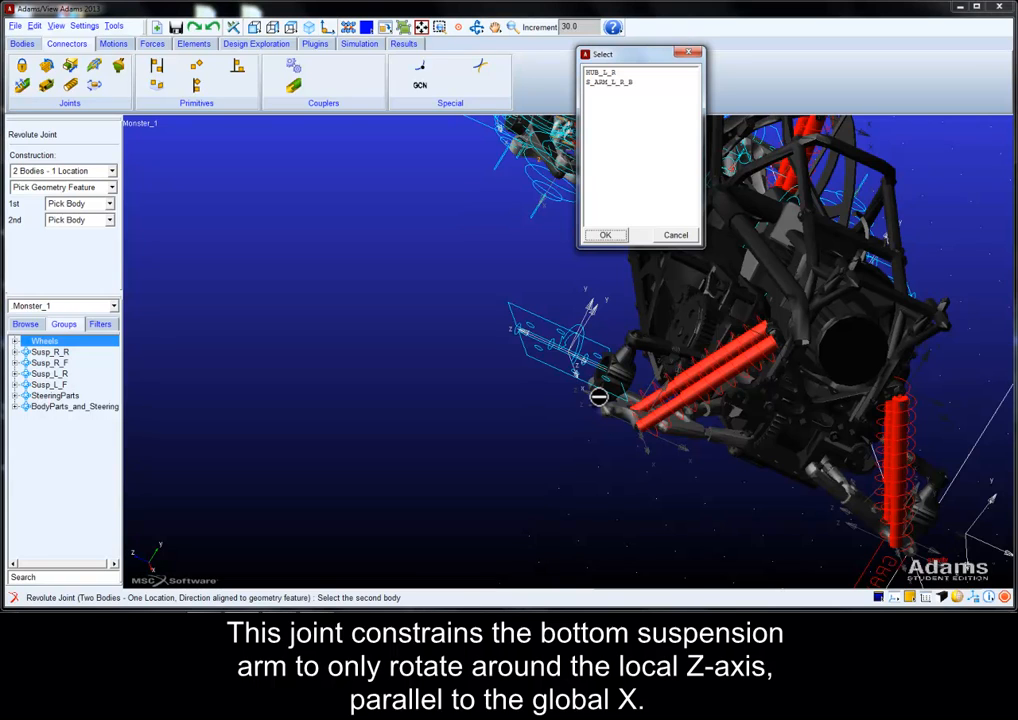
click(605, 73)
click(612, 235)
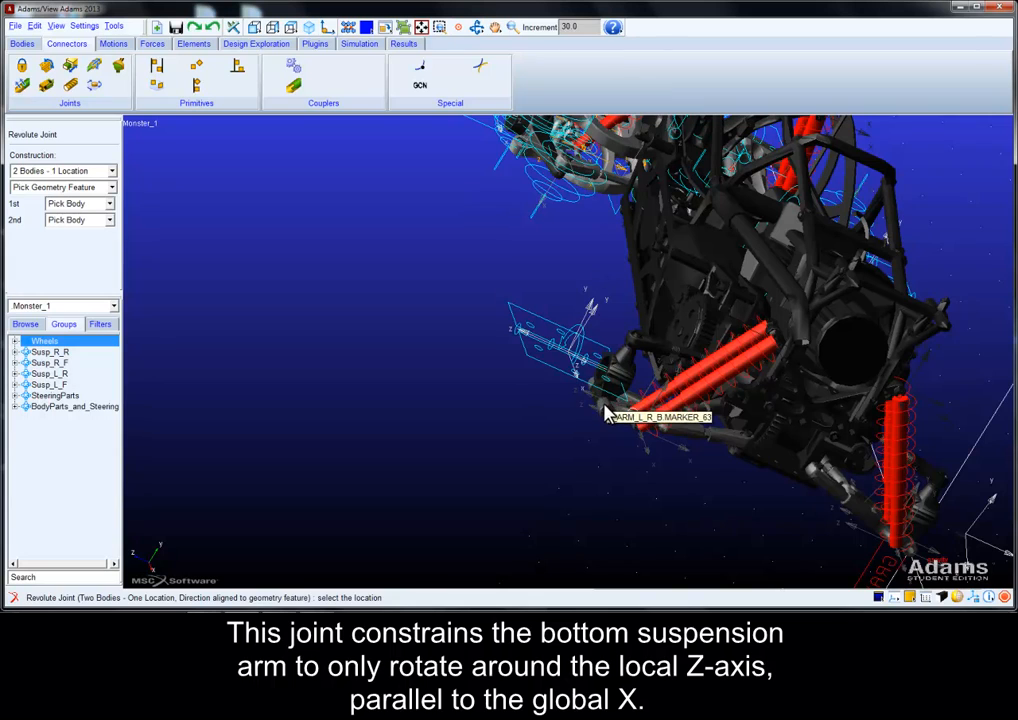
right_click(610, 405)
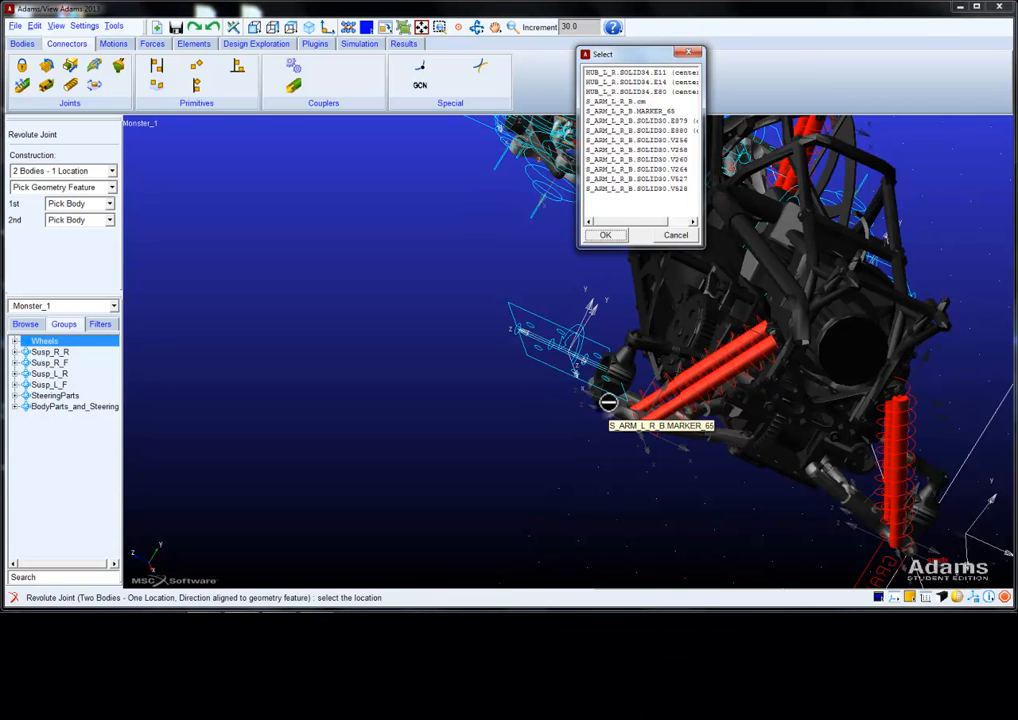
click(645, 91)
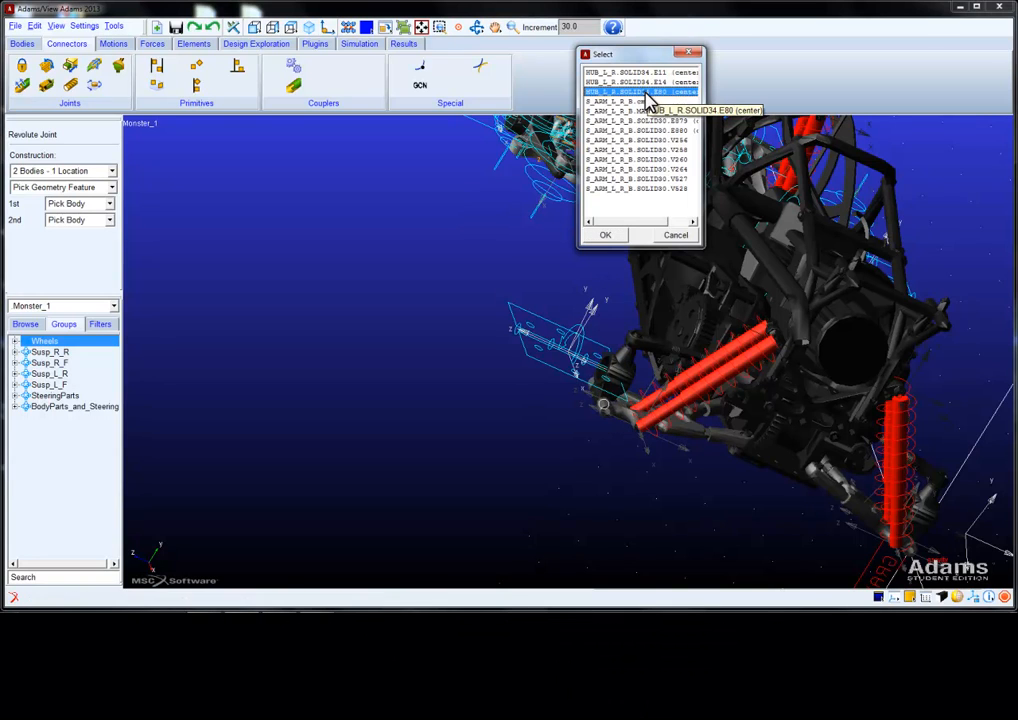
click(605, 237)
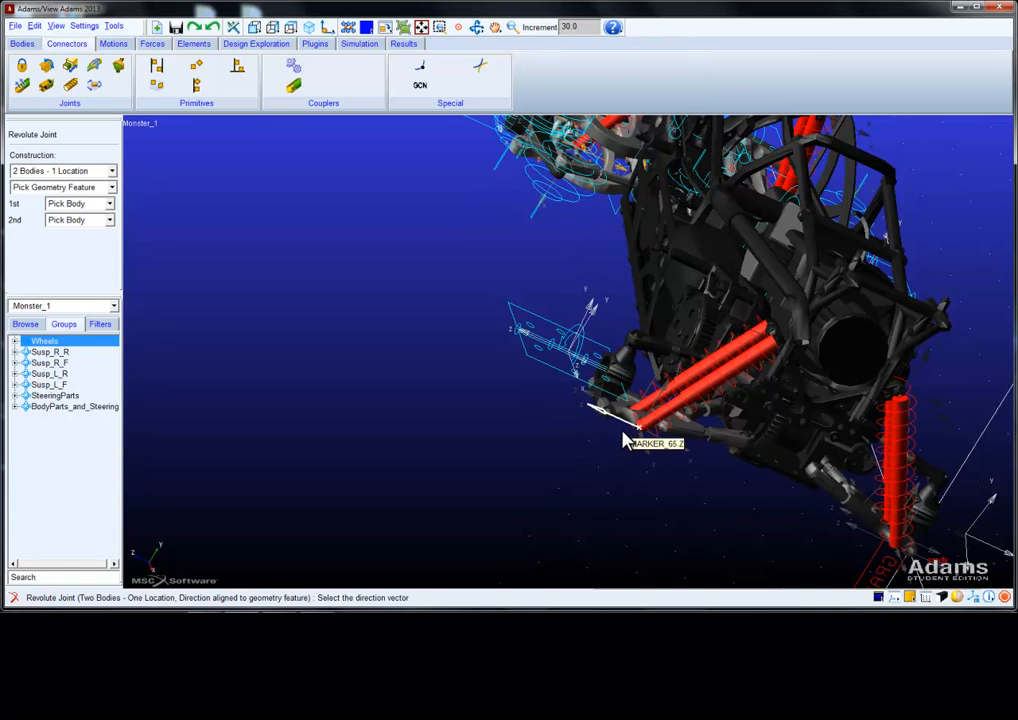
click(643, 469)
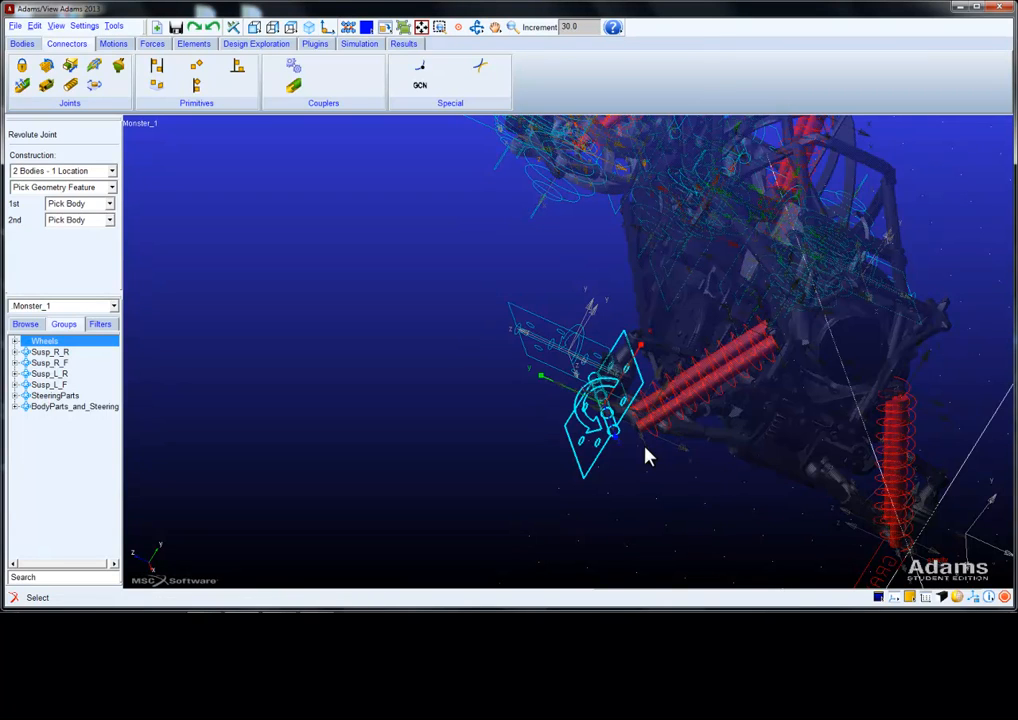
Create a spherical joint, normal to grid, connecting S_ARM_L_R_T to HUB_L_R at the center of HUB_L_R.SOLID34.E87
key(r)
drag(652, 486, 609, 443)
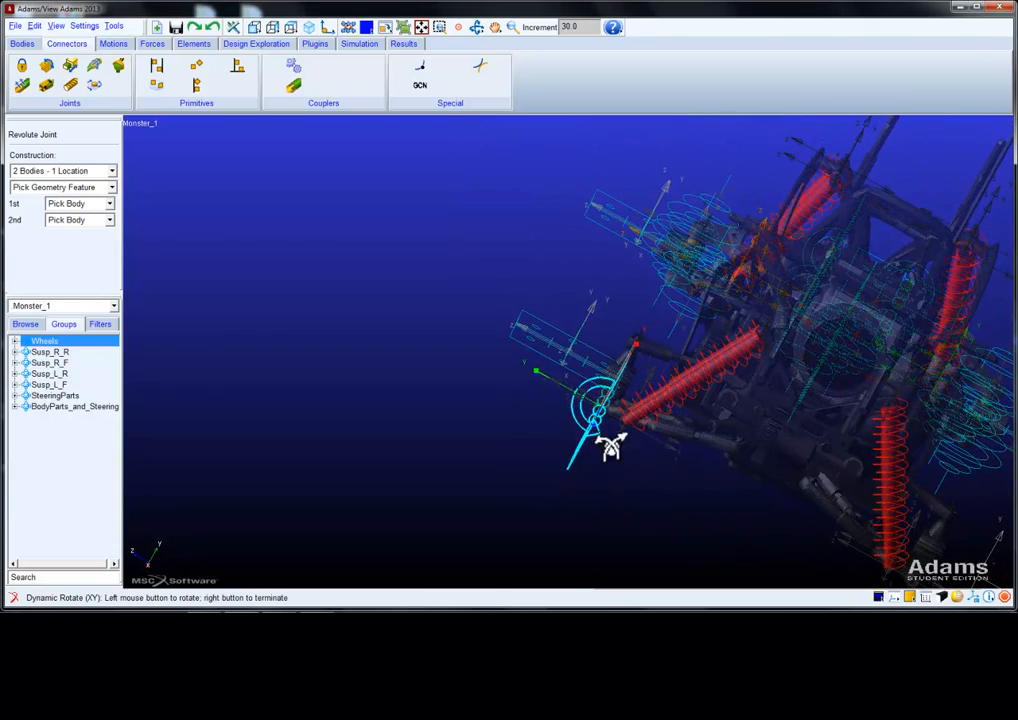
click(117, 67)
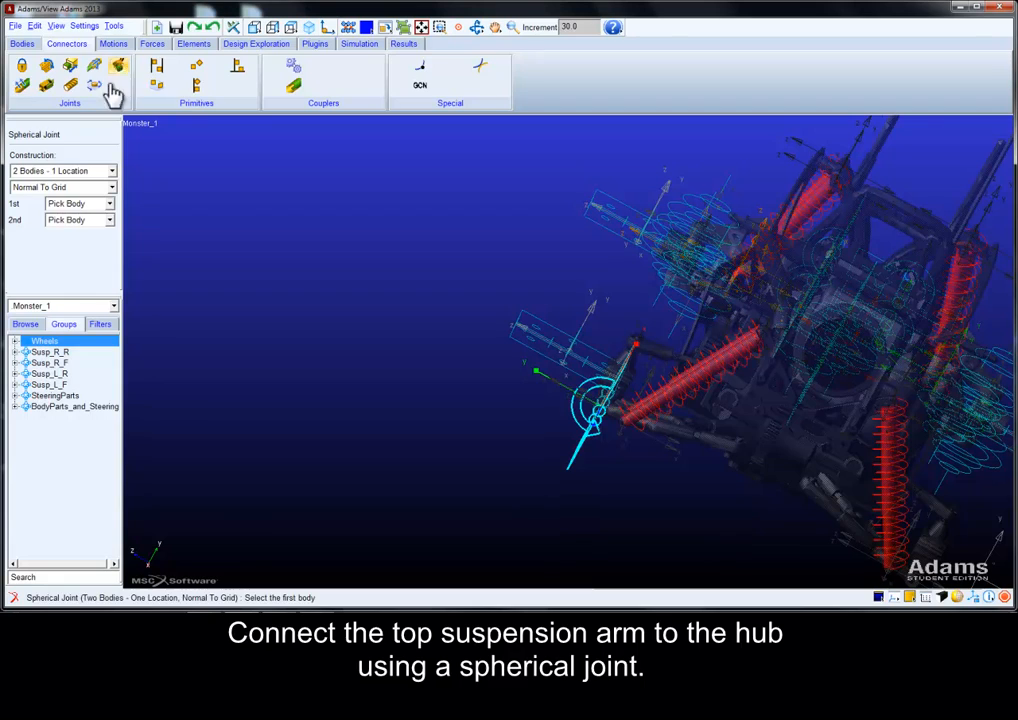
click(651, 356)
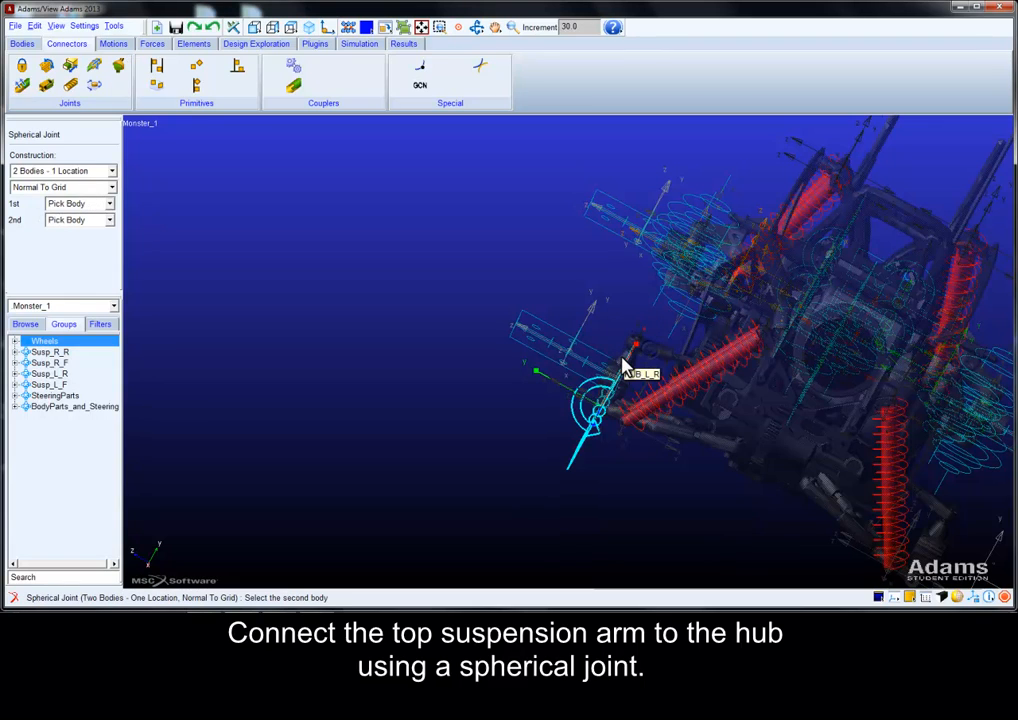
click(624, 366)
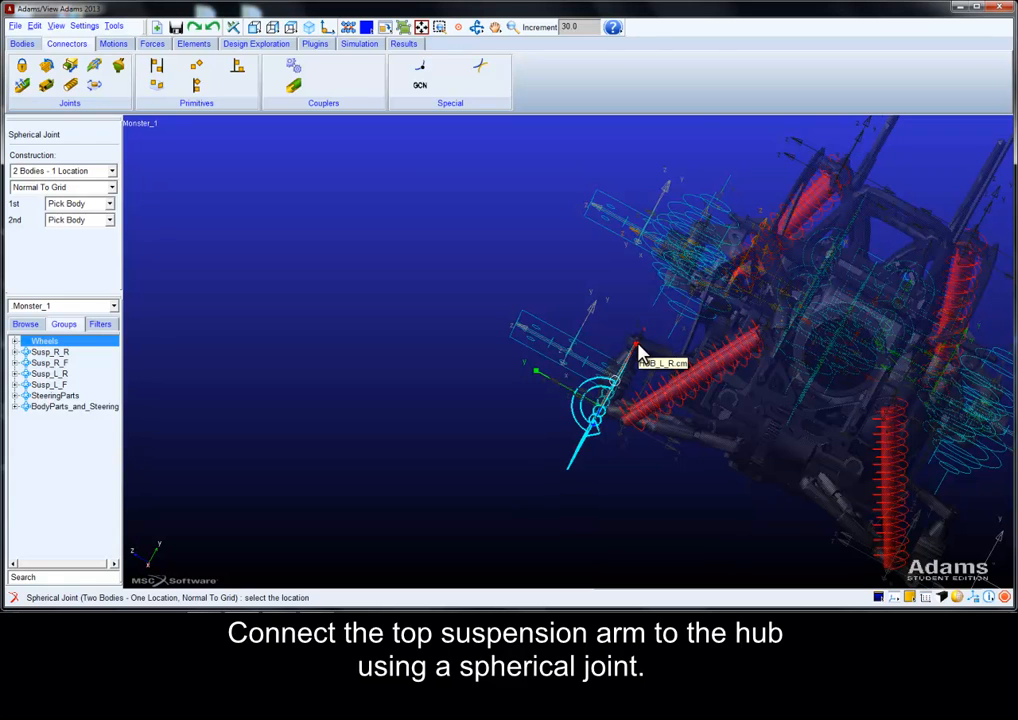
right_click(640, 350)
click(664, 101)
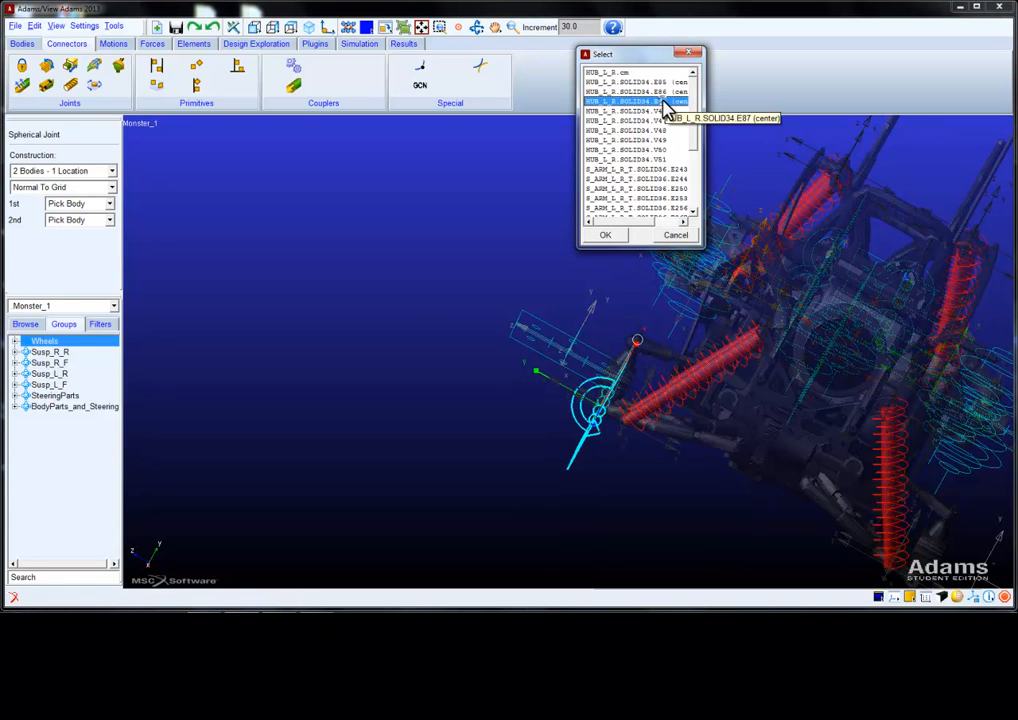
click(614, 235)
Hide the left rear spring-damper SPRING_7 that obstructs the top suspension arm
key(r)
drag(790, 325, 813, 390)
right_click(813, 390)
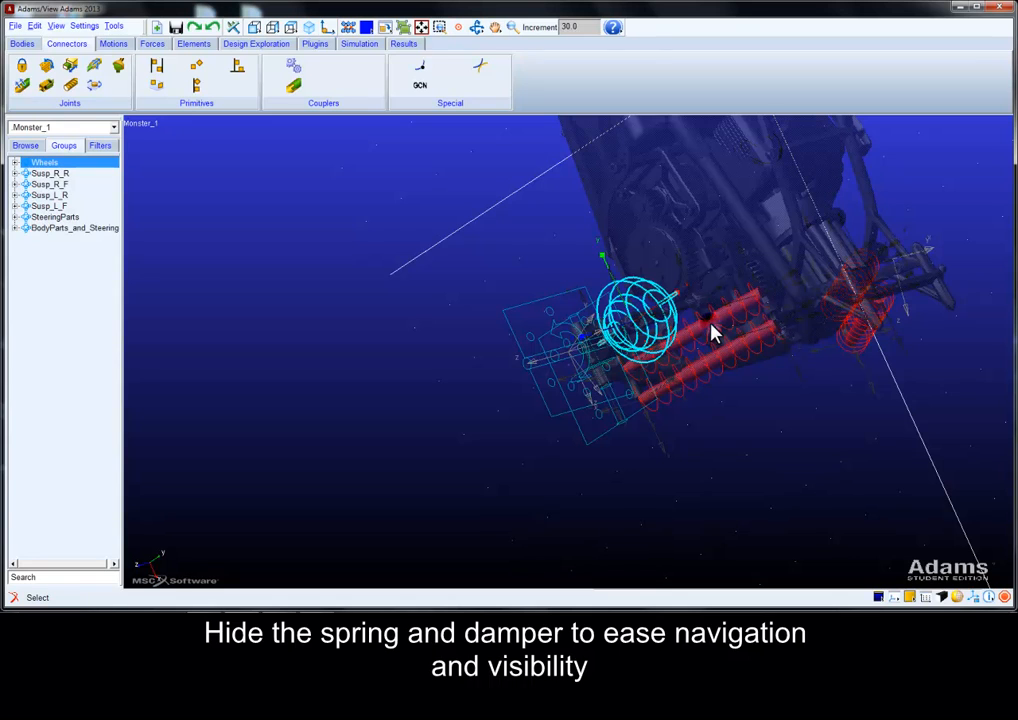
right_click(712, 333)
mouse_move(752, 359)
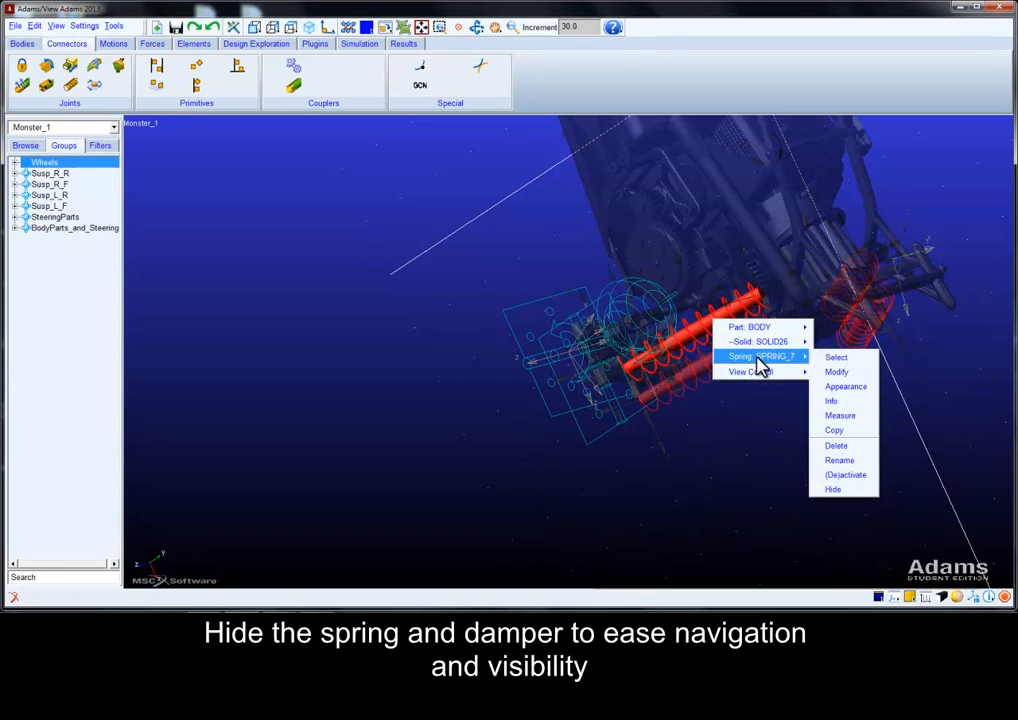
click(834, 490)
Create a revolute joint, normal to grid, connecting S_ARM_L_R_T to BODY at the center of S_ARM_L_R_T.SOLID36.E124
key(r)
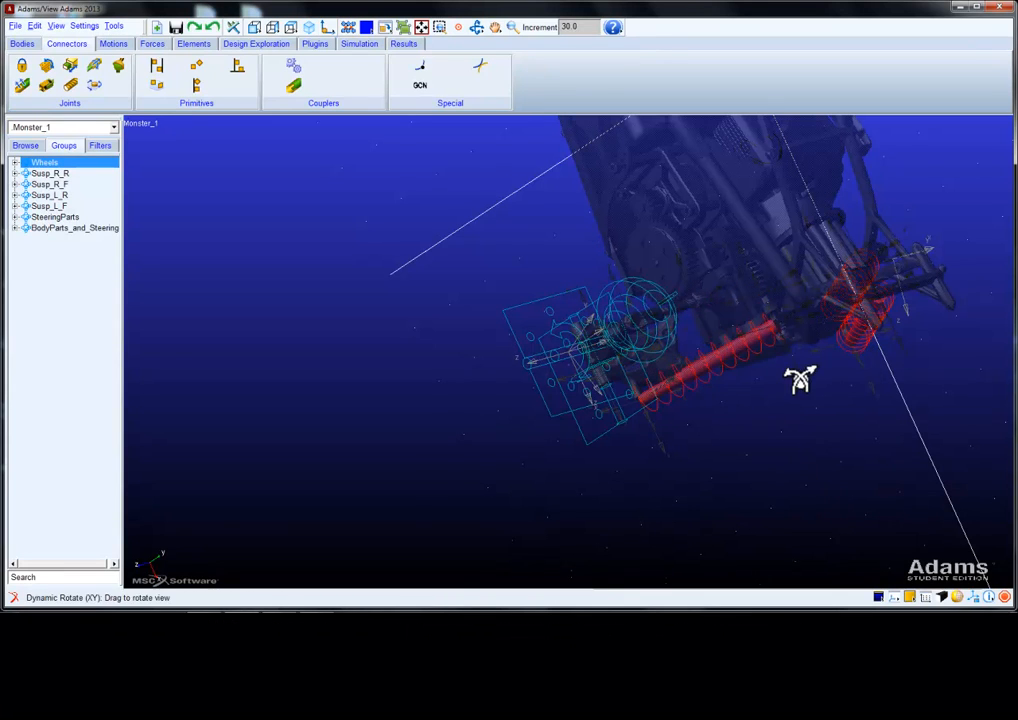
drag(800, 378, 741, 293)
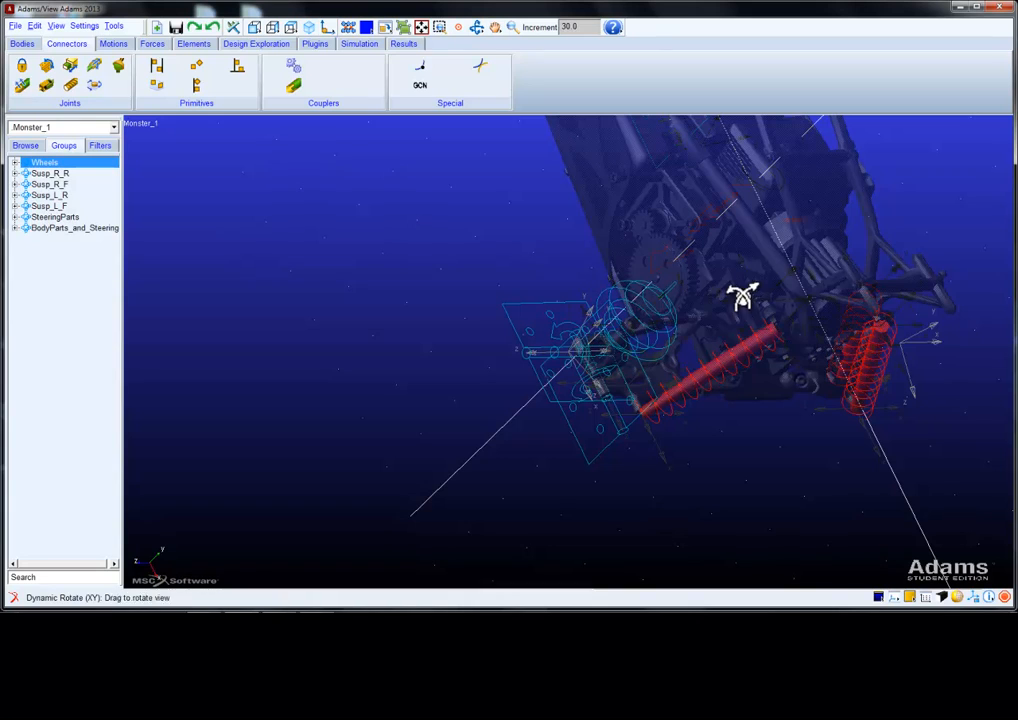
click(46, 67)
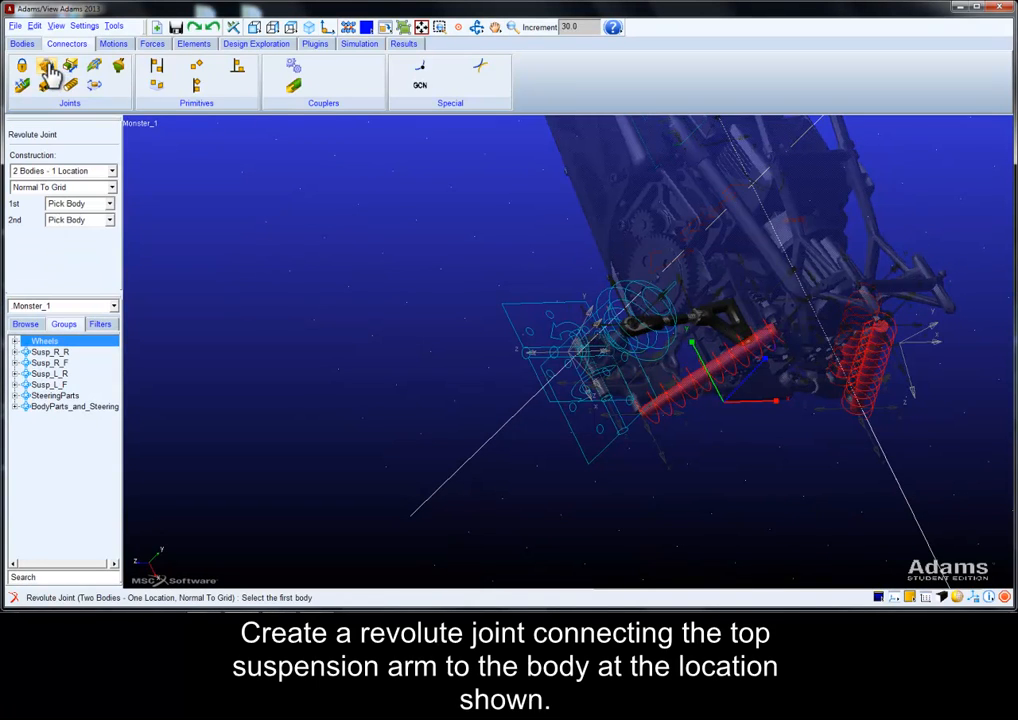
right_click(714, 330)
click(610, 92)
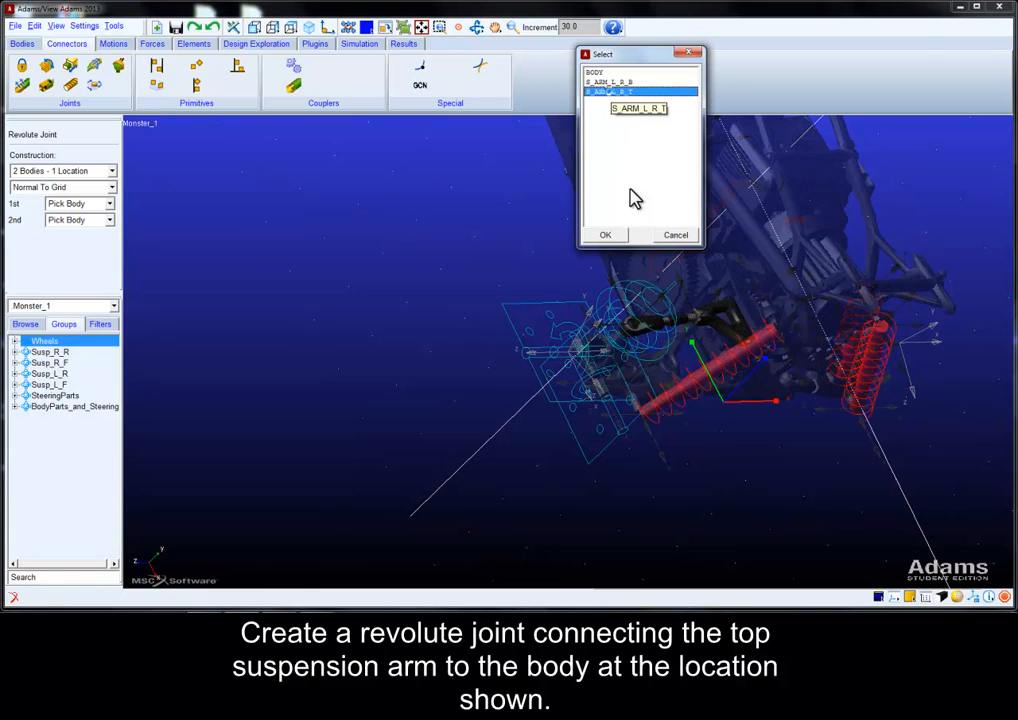
click(605, 234)
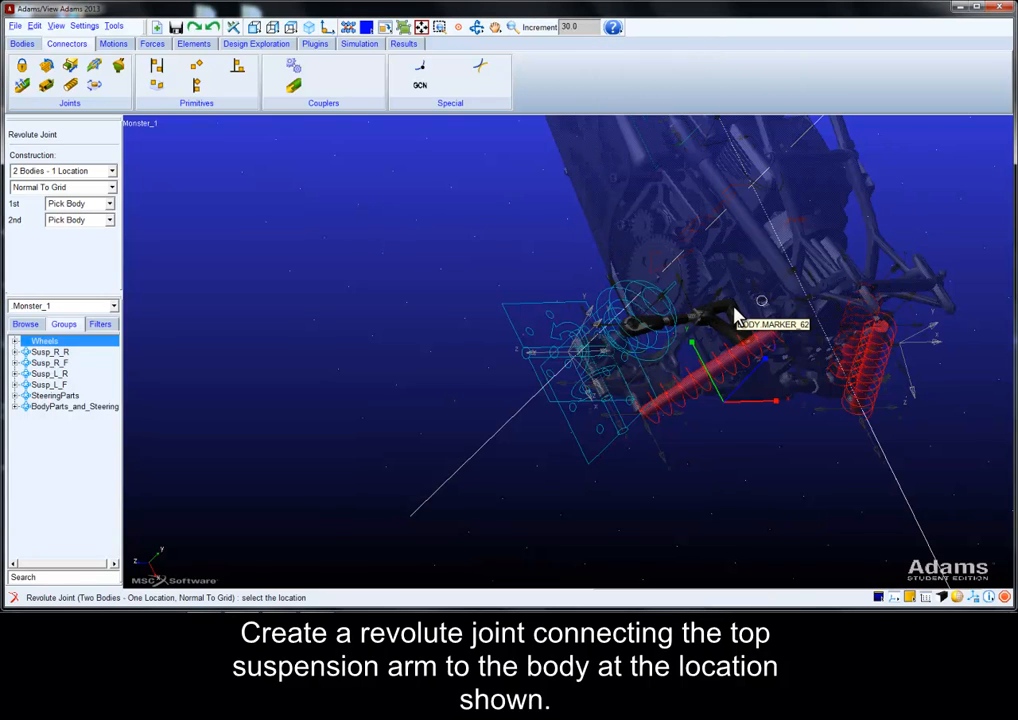
right_click(735, 318)
scroll(620, 130, down, 4)
click(625, 192)
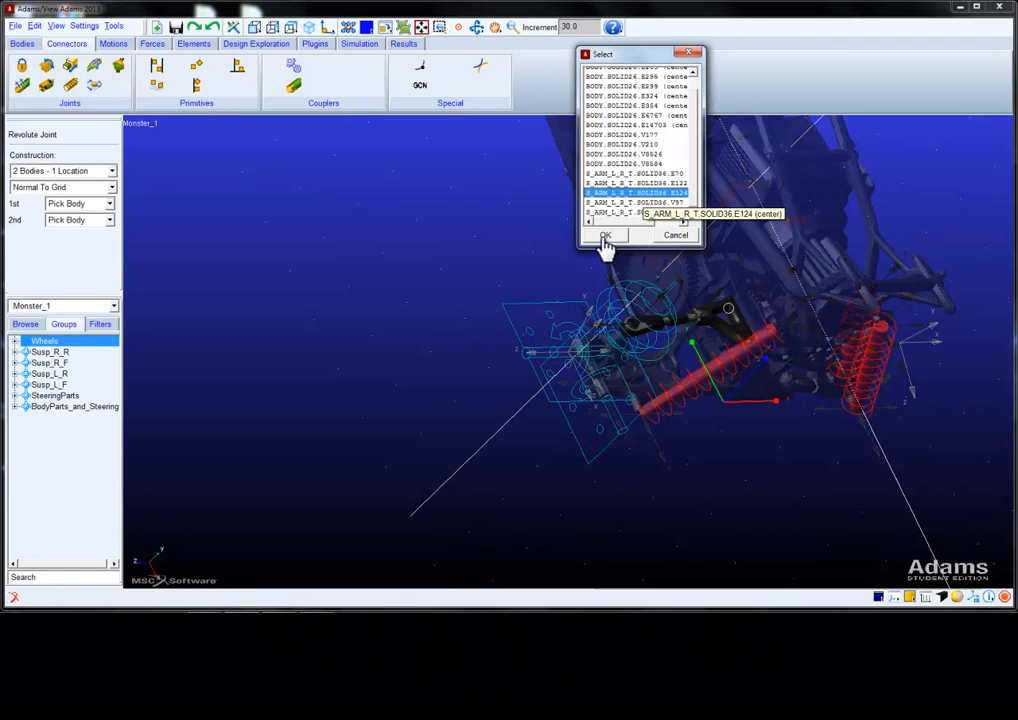
click(604, 236)
click(767, 345)
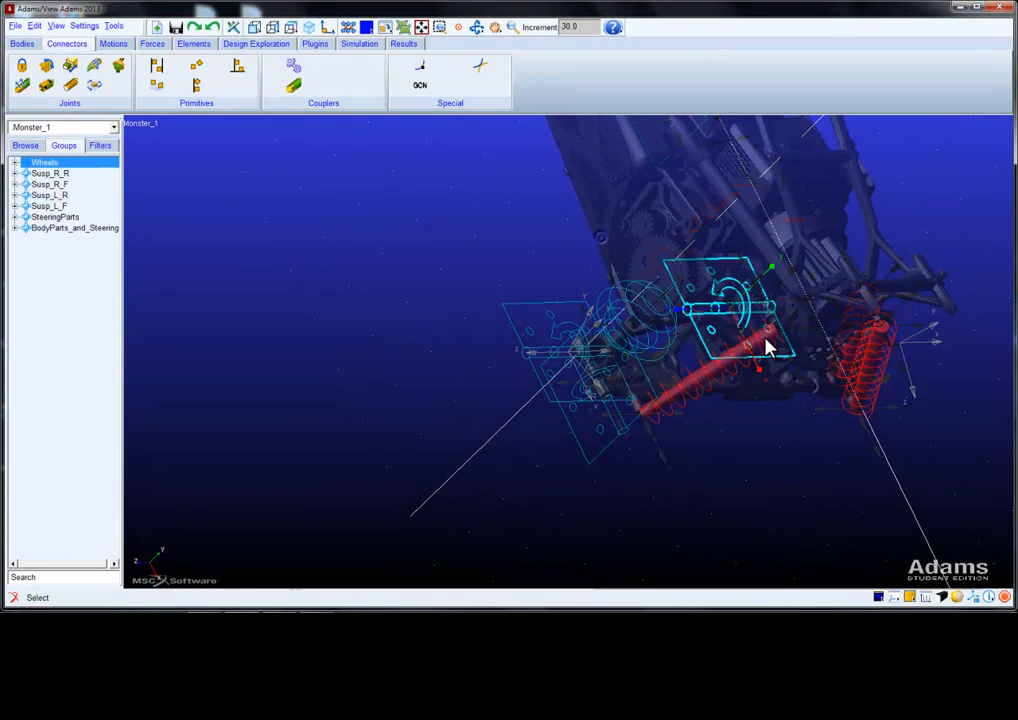
Rotate the revolute joint between the left rear top arm and BODY by 90 degrees about the Y axis of MARKER_144
click(36, 26)
click(40, 68)
click(263, 272)
drag(416, 158, 329, 160)
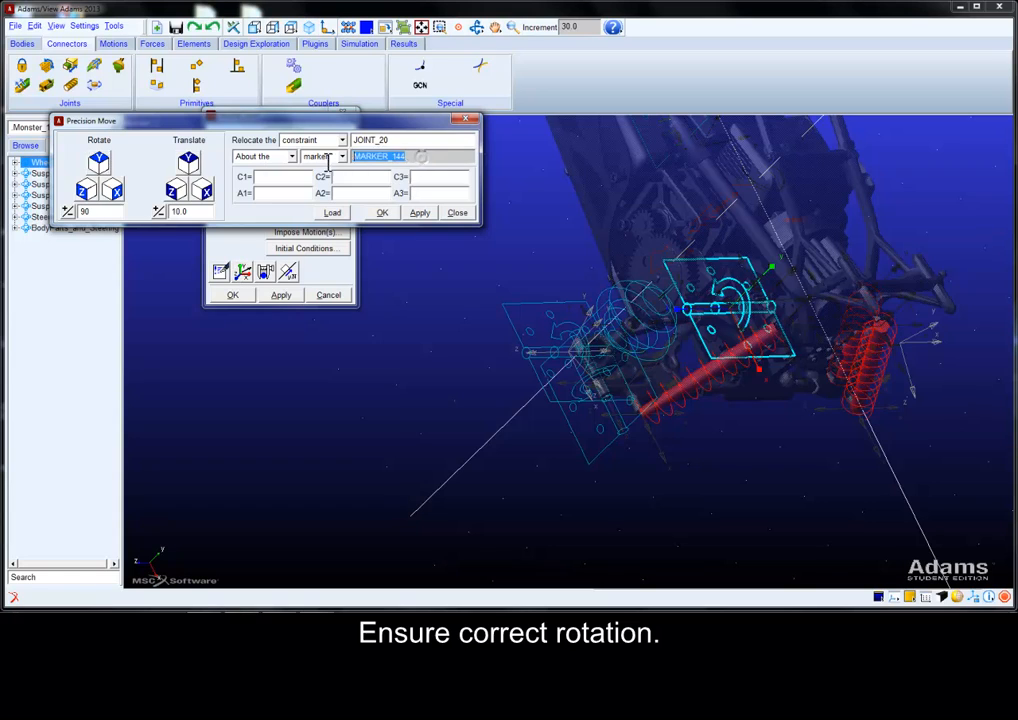
key(BackSpace)
right_click(429, 157)
mouse_move(469, 173)
click(530, 167)
click(719, 305)
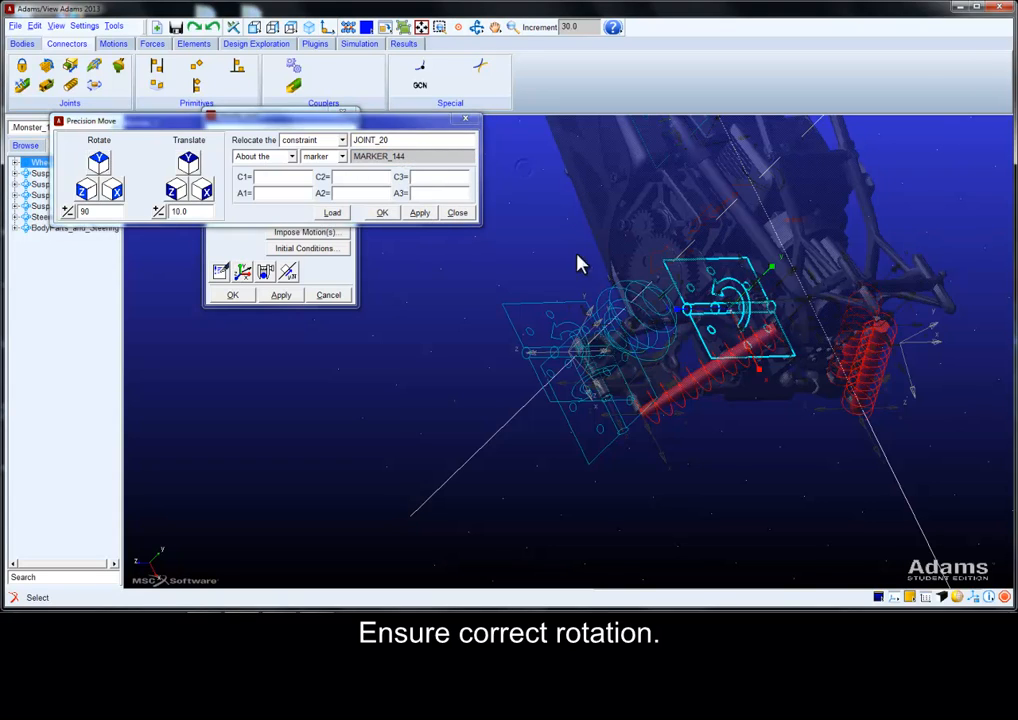
click(99, 164)
click(374, 214)
key(r)
drag(743, 463, 698, 409)
click(216, 298)
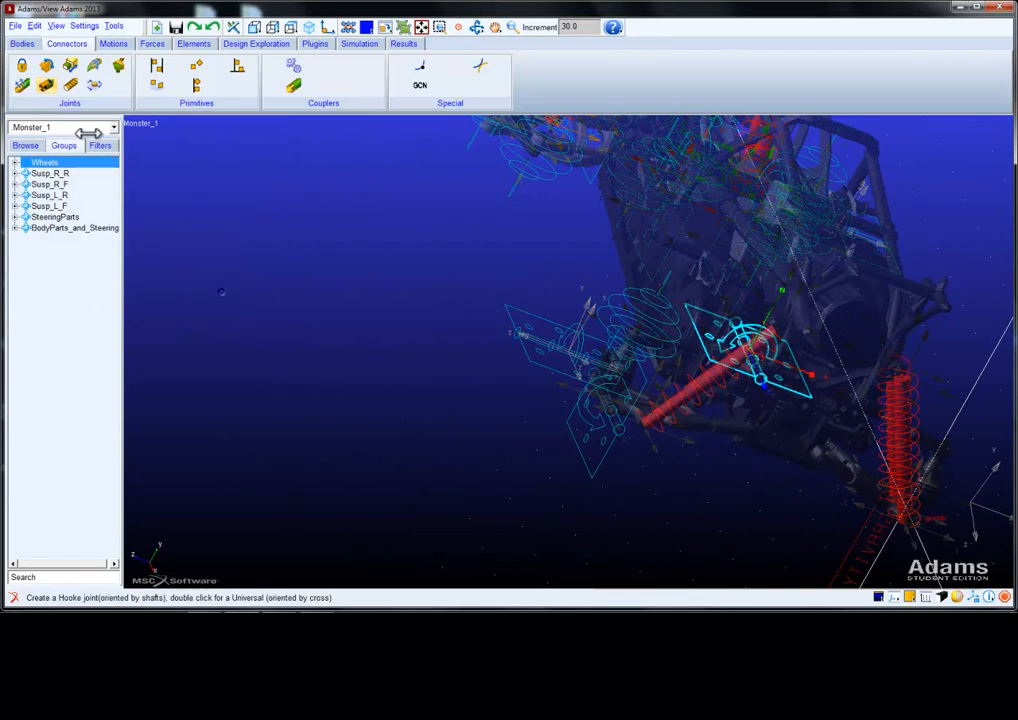
Create a redundant revolute joint, normal to grid, connecting the bottom suspension arm S_ARM_L_R_B to BODY at BODY.SOLID26.V8429
click(46, 66)
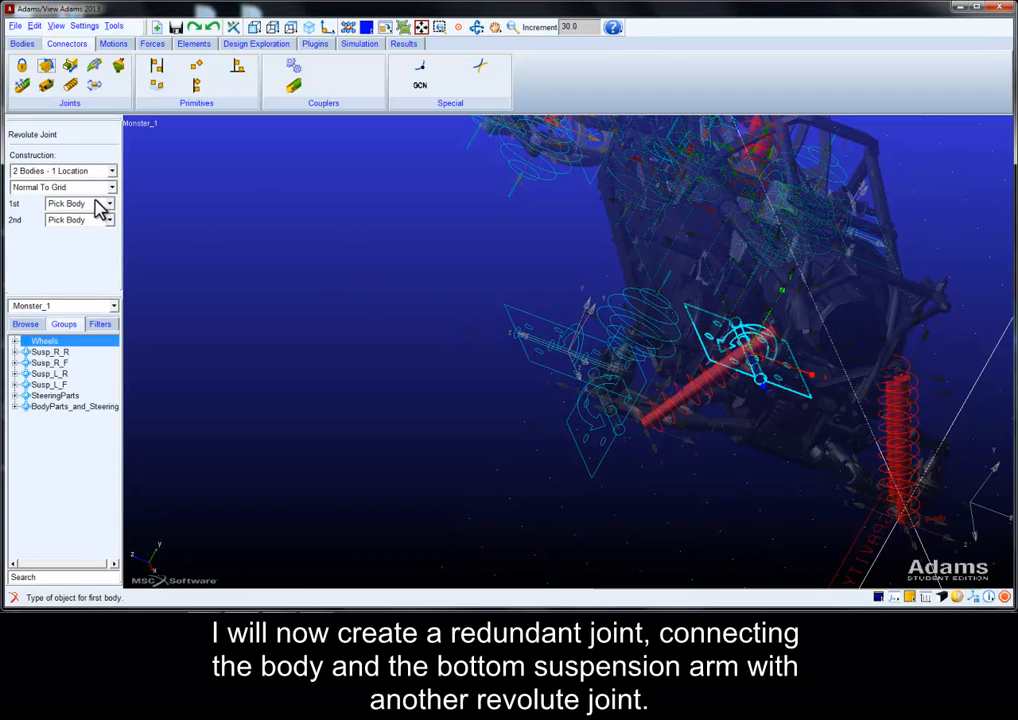
click(700, 432)
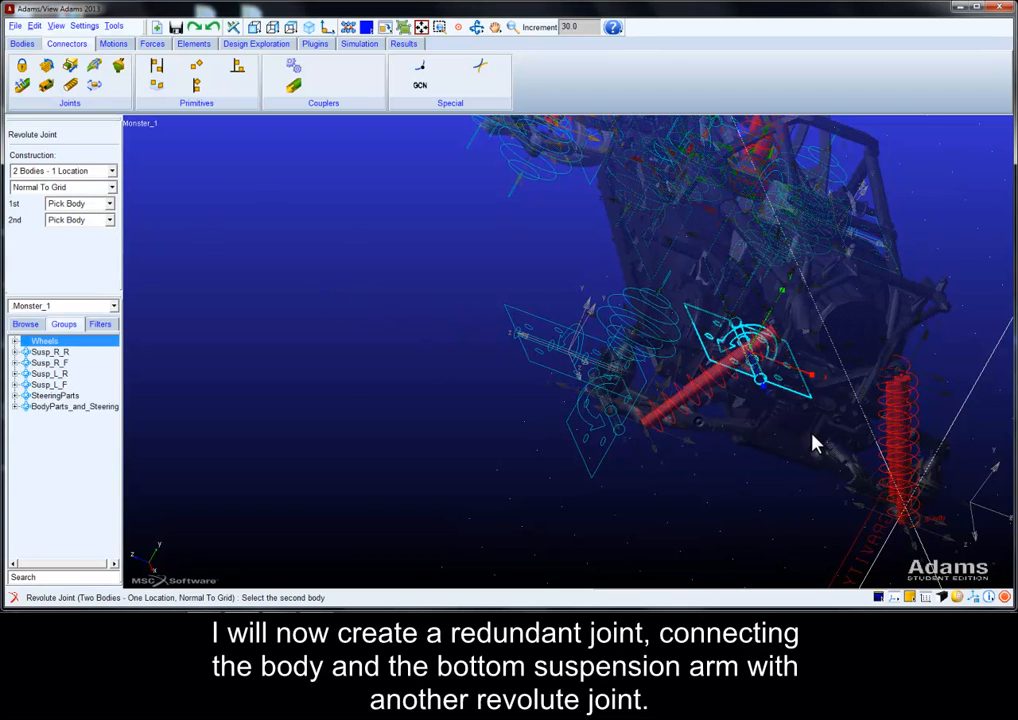
click(800, 444)
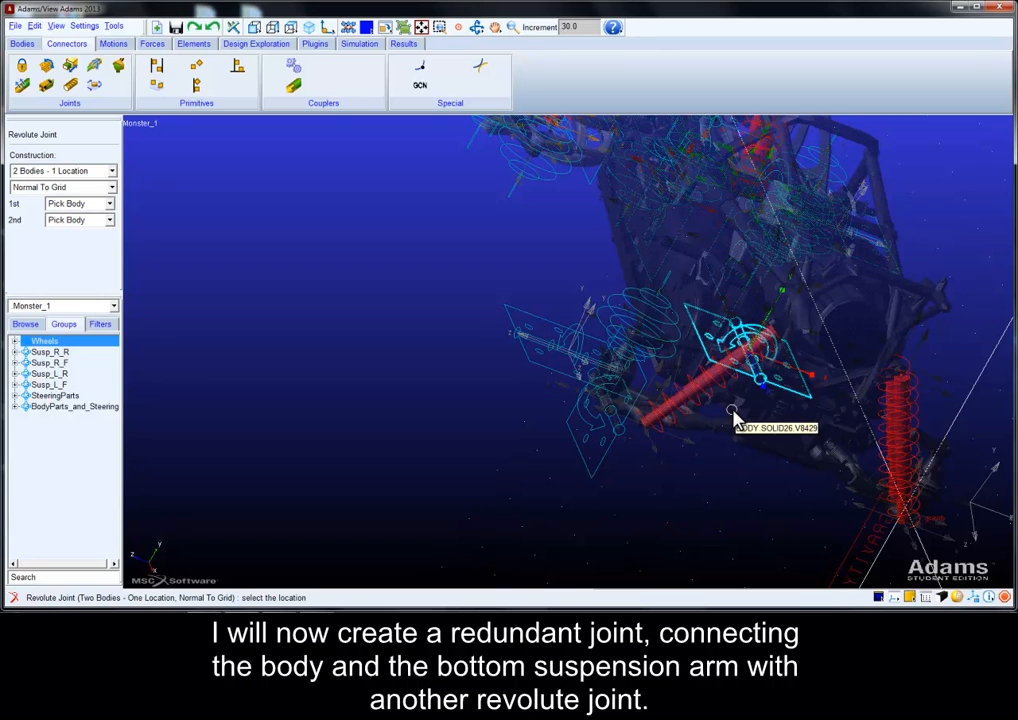
click(736, 422)
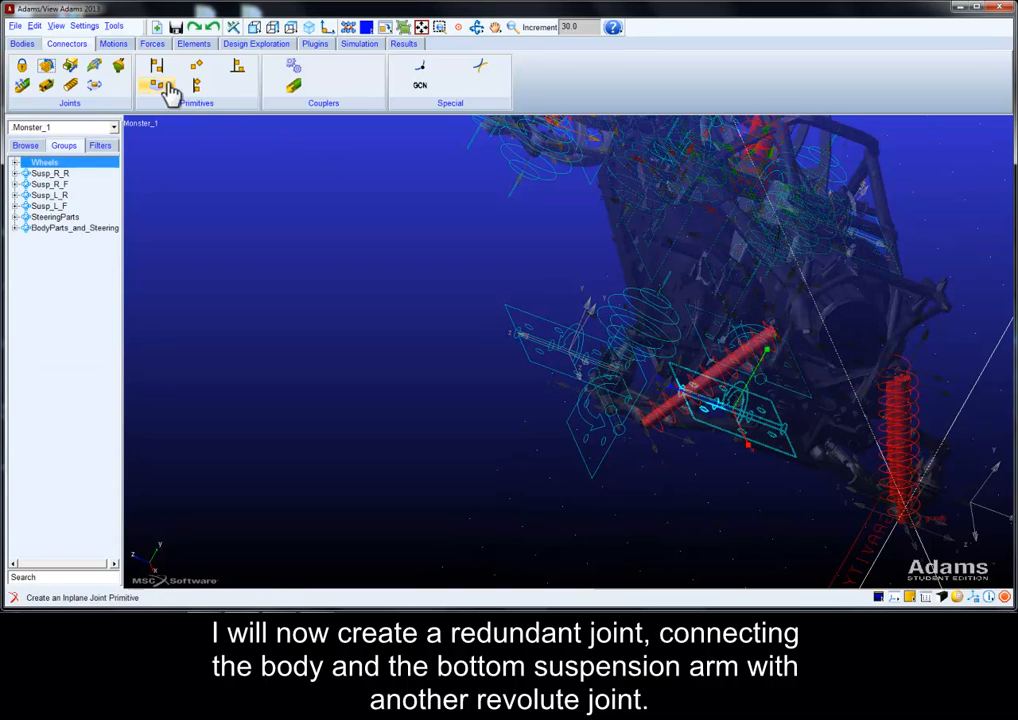
Rotate the revolute joint between the left rear bottom arm and BODY by 90 degrees about the Y axis of MARKER_146
click(35, 26)
click(52, 69)
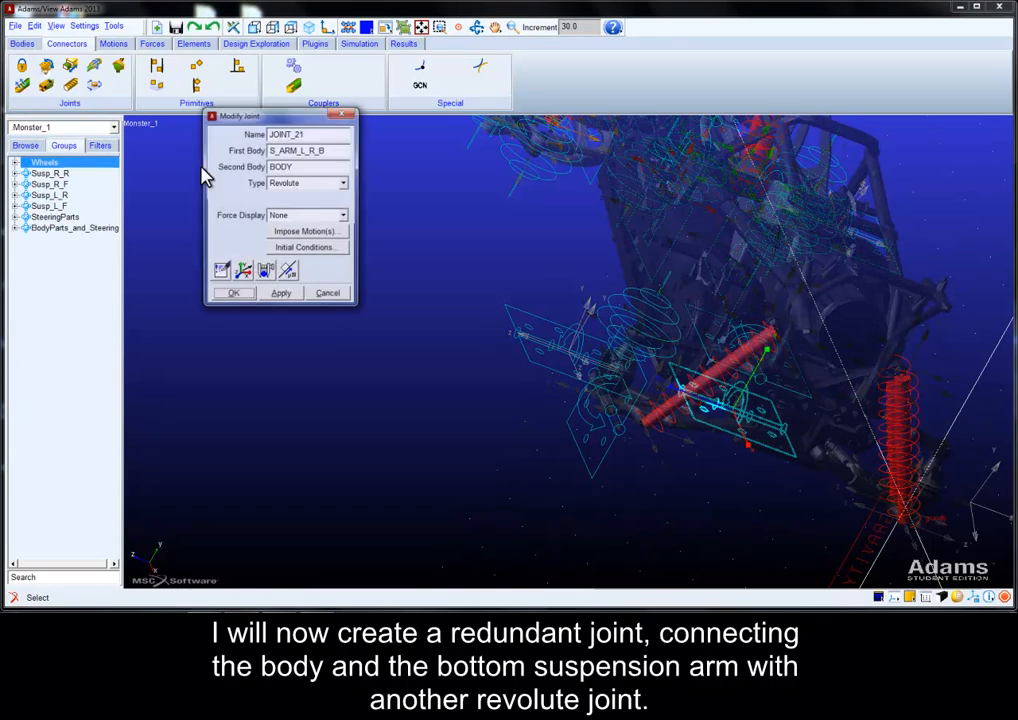
click(242, 271)
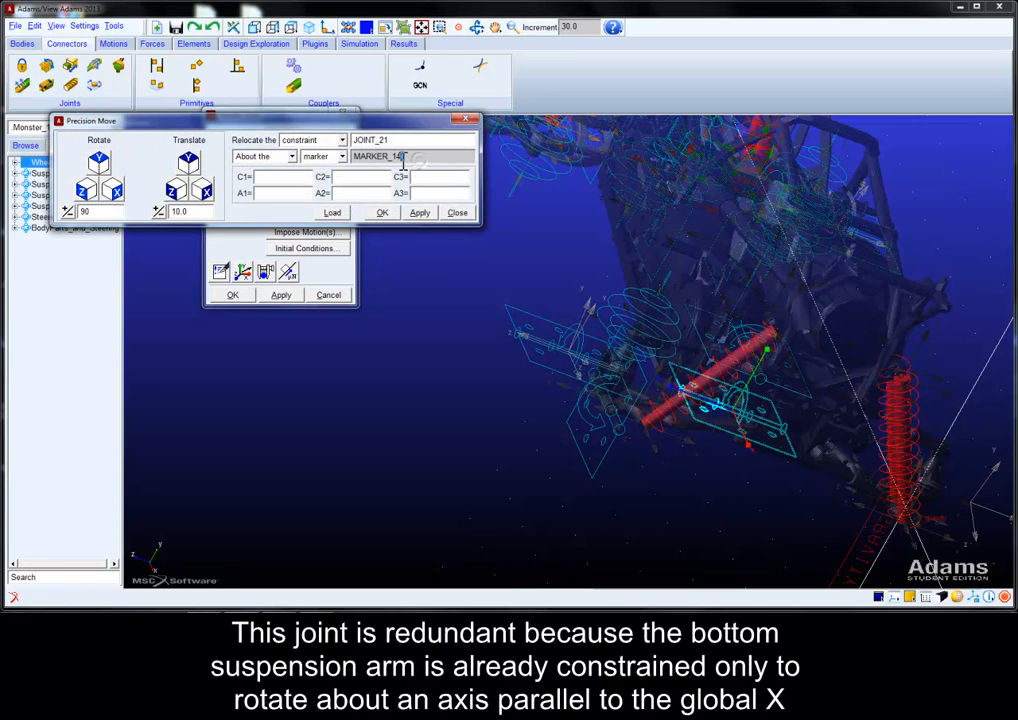
click(108, 175)
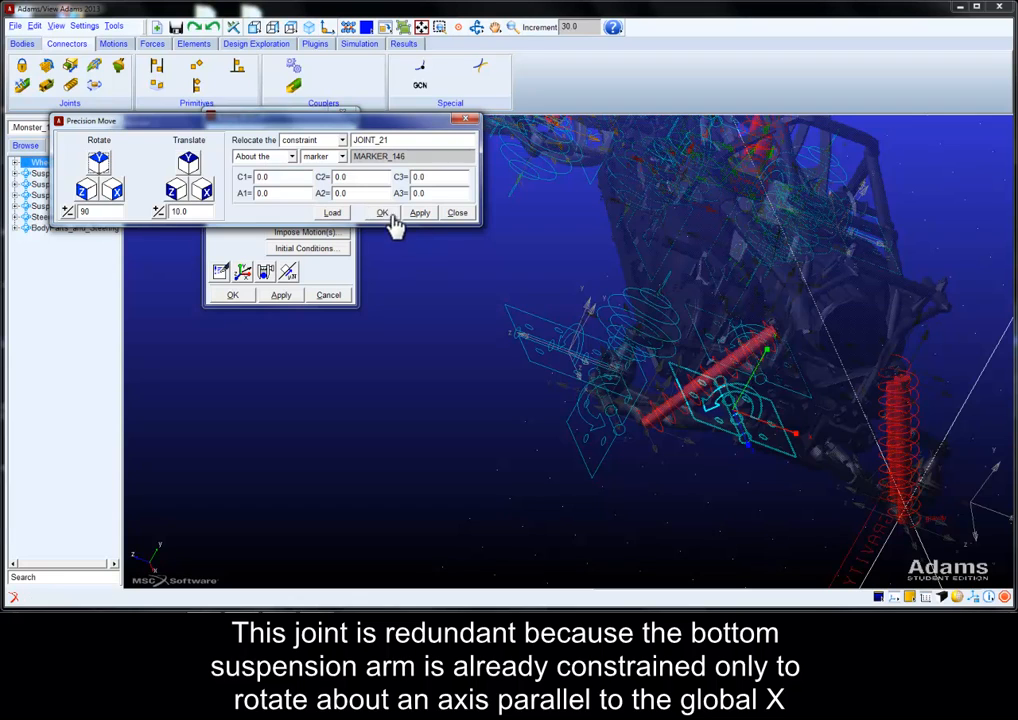
Finish repositioning the revolute joint between the left rear bottom arm and BODY, and accept its modified settings
click(466, 121)
click(234, 295)
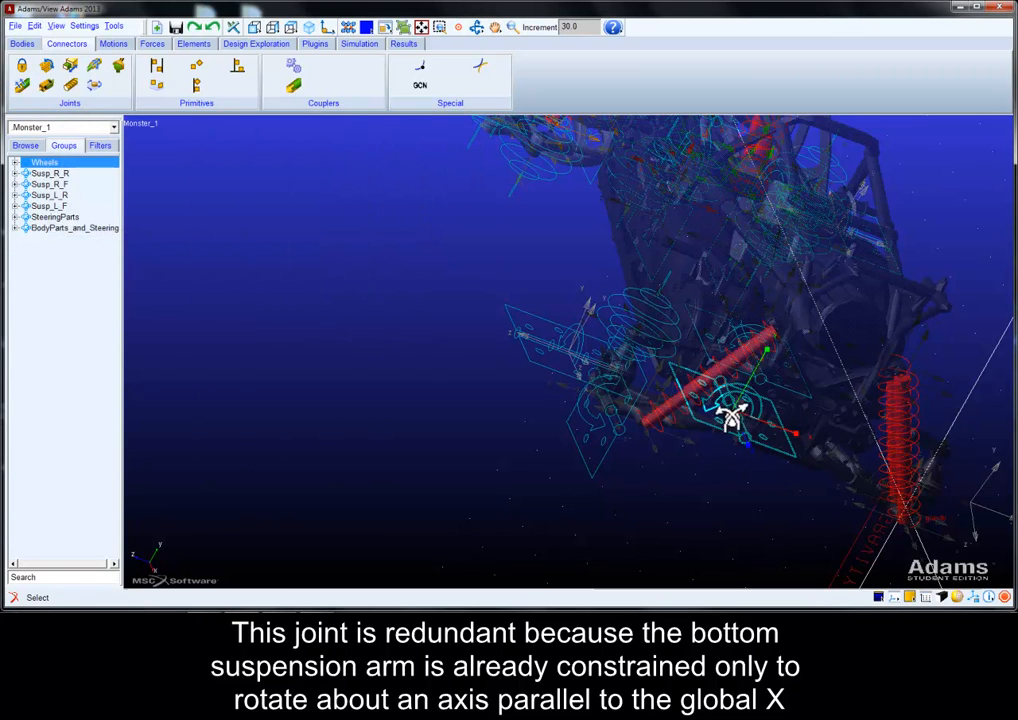
drag(732, 414, 710, 424)
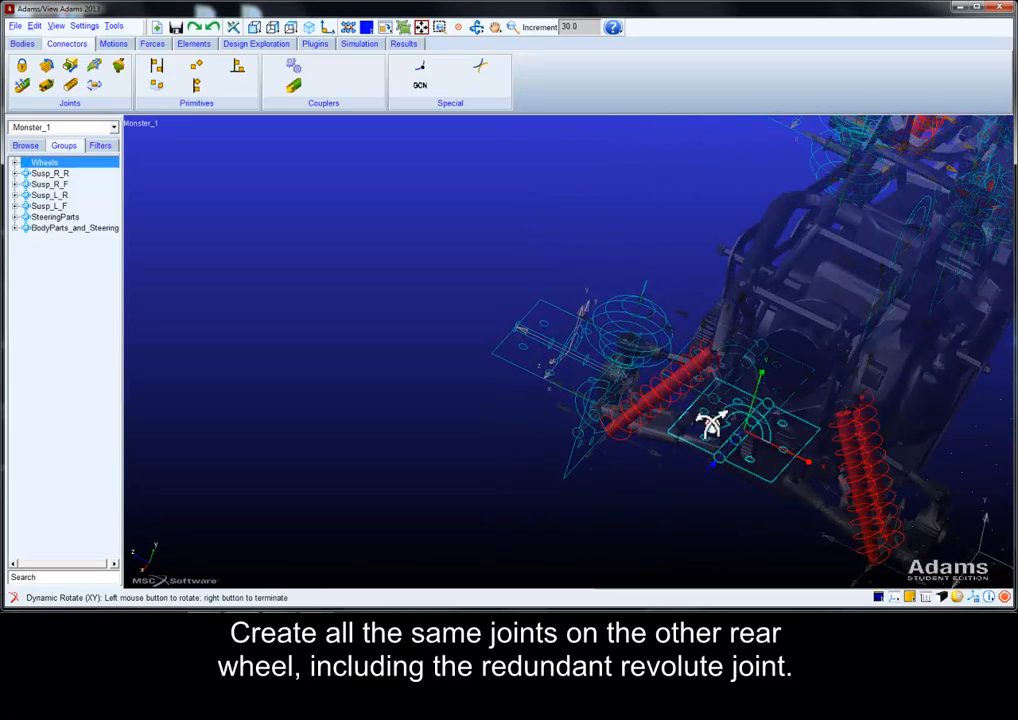
key(t)
drag(818, 420, 575, 318)
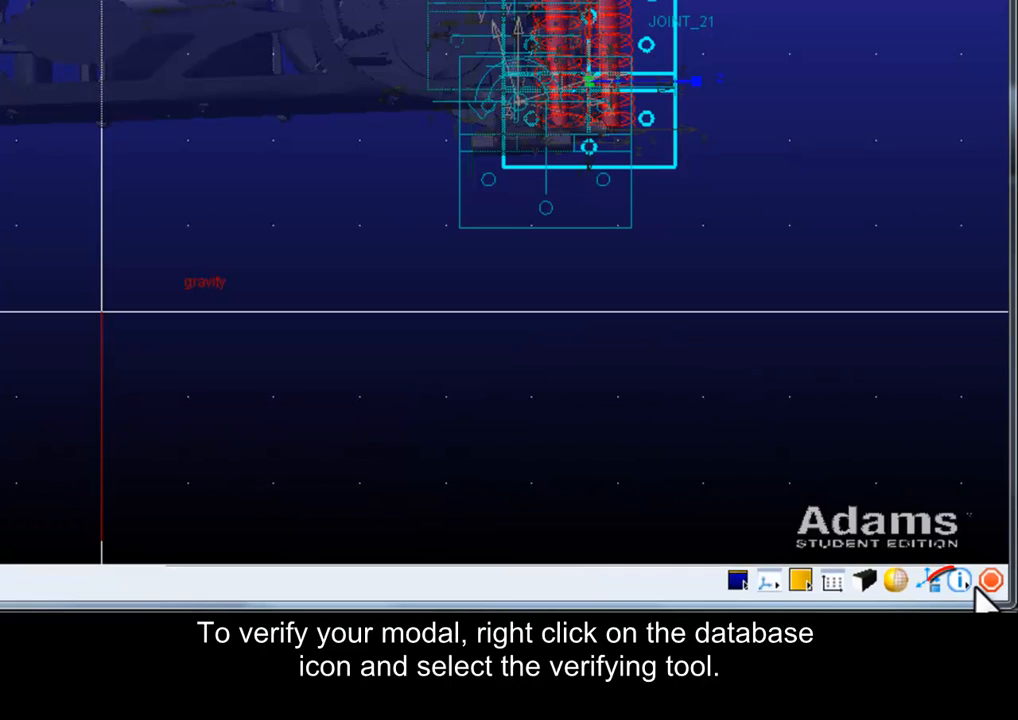
Verify the Monster_1 model and examine its report for redundant constraints
right_click(962, 590)
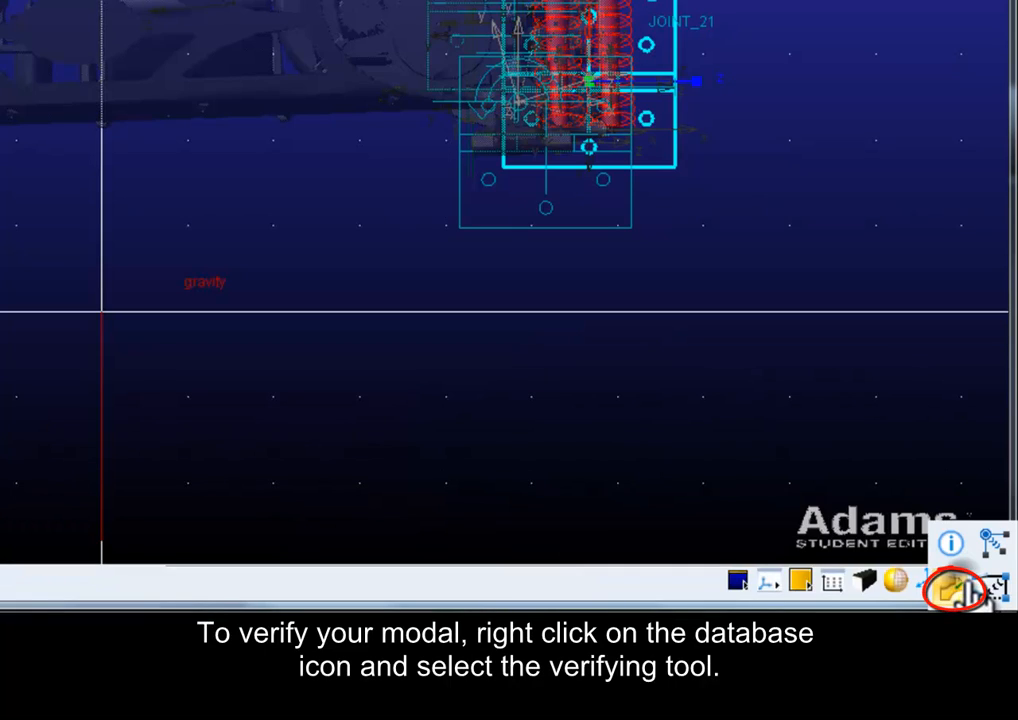
click(955, 590)
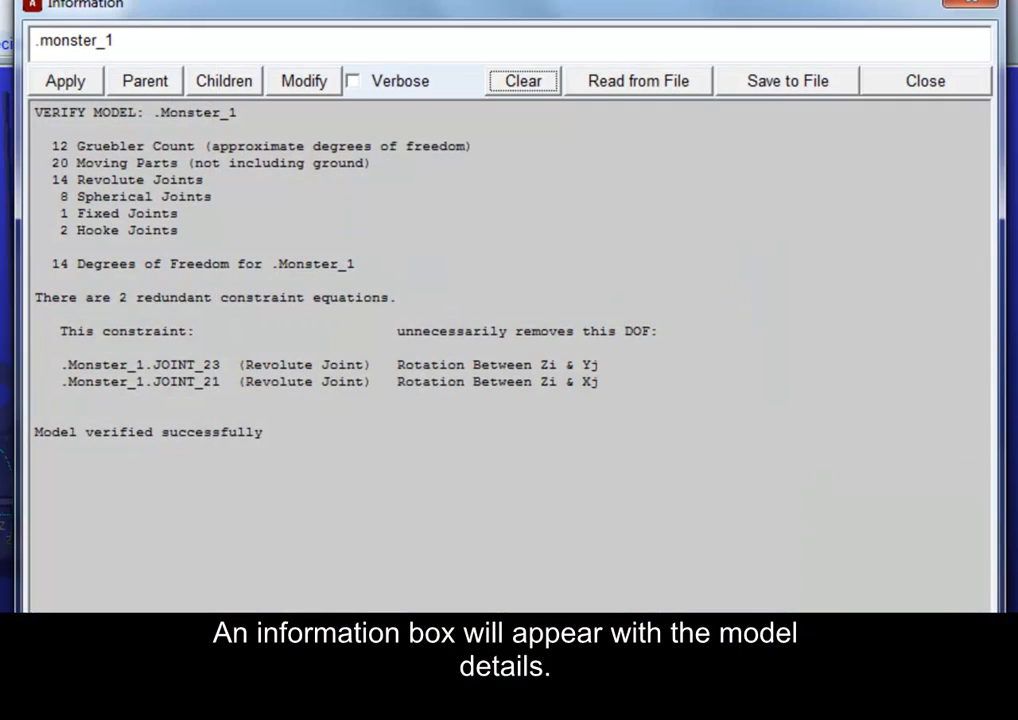
click(213, 366)
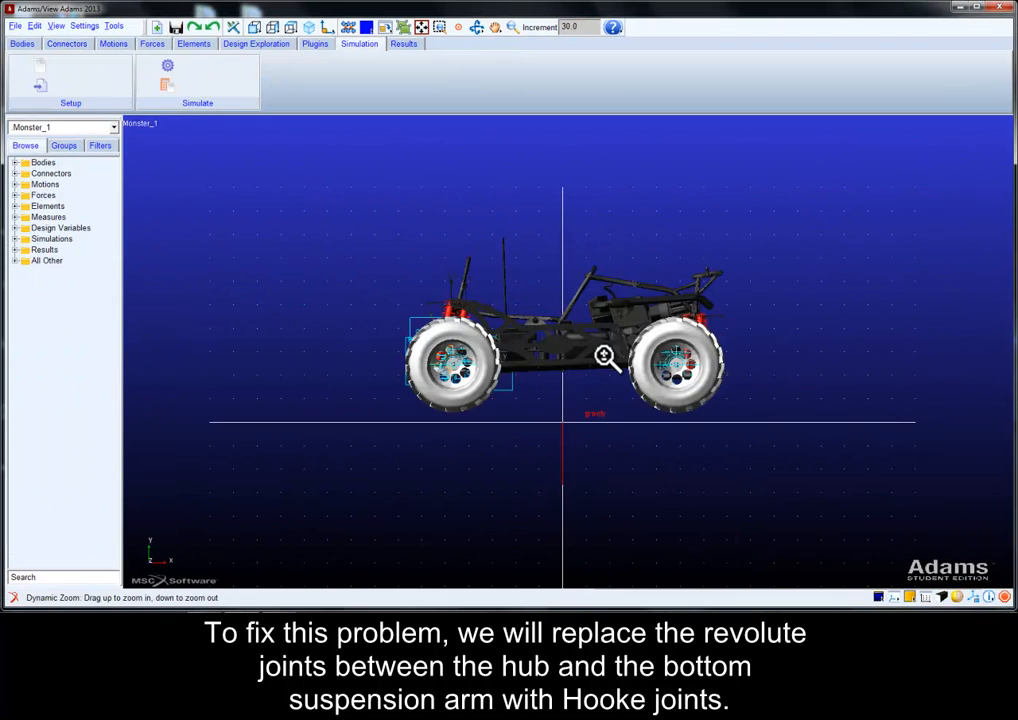
Hide the Wheels group to expose the rear suspension joints
scroll(604, 356, down, 1)
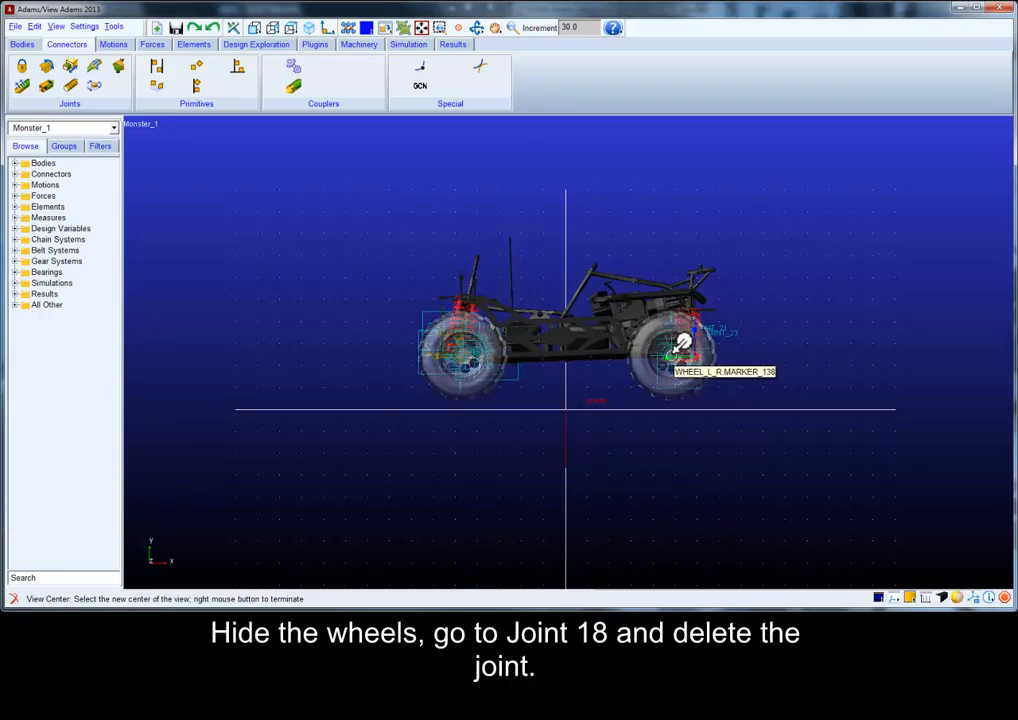
click(684, 402)
scroll(684, 454, up, 3)
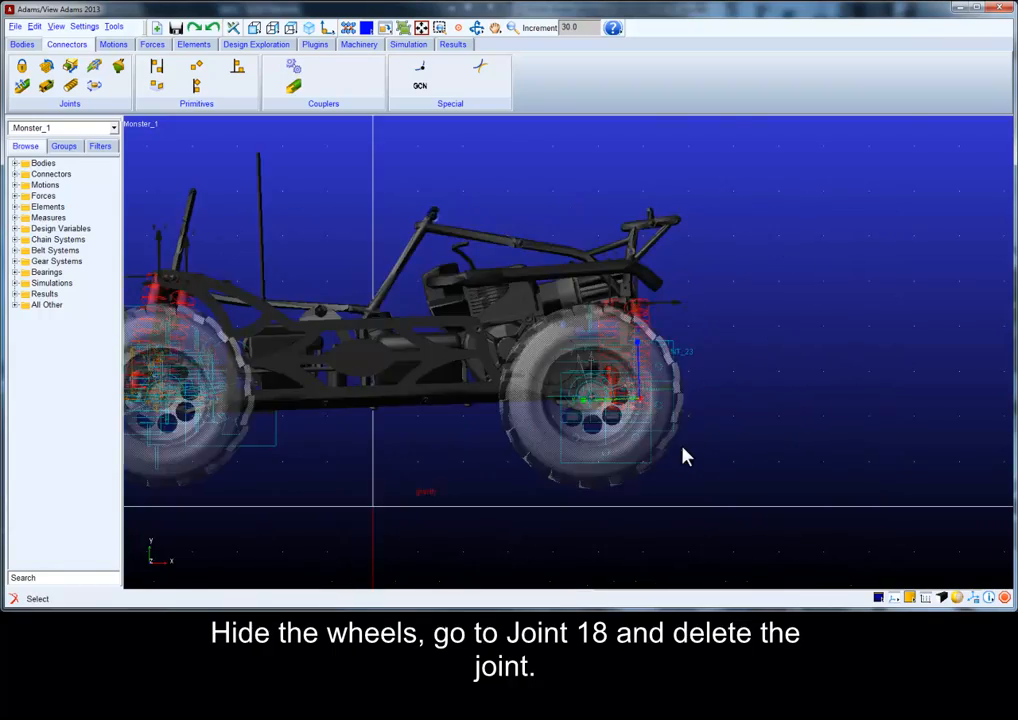
key(r)
drag(684, 454, 657, 509)
click(64, 147)
right_click(43, 163)
click(75, 245)
Delete JOINT_18, the revolute joint between the left rear hub and the bottom suspension arm
click(409, 282)
click(407, 305)
click(401, 453)
key(r)
key(w)
drag(552, 358, 690, 547)
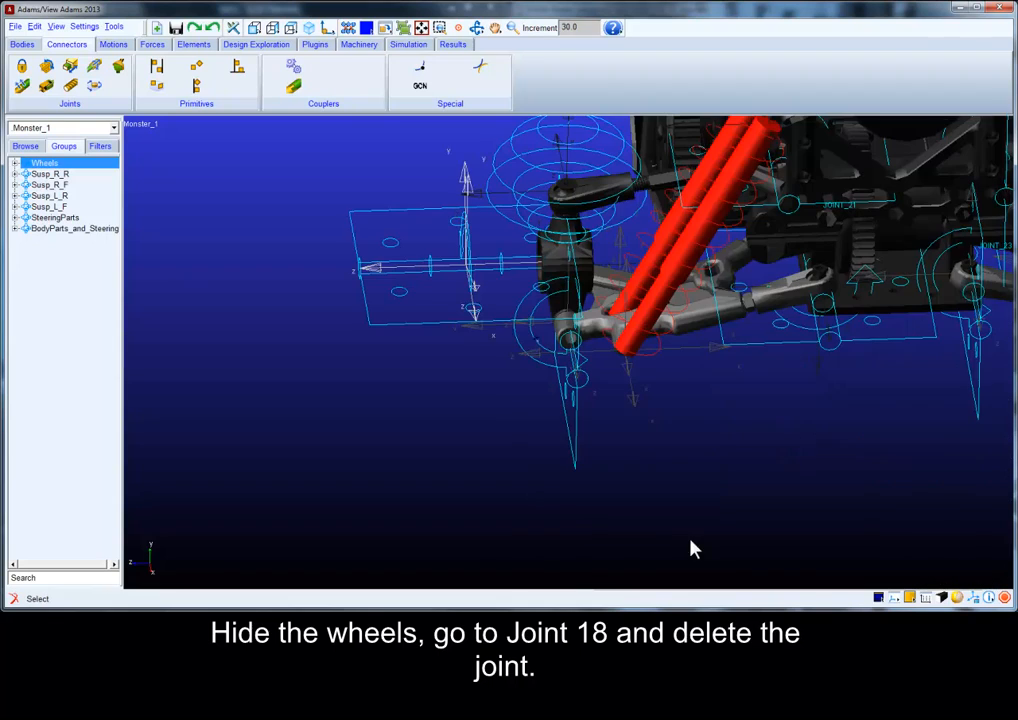
right_click(573, 428)
mouse_move(615, 435)
click(698, 536)
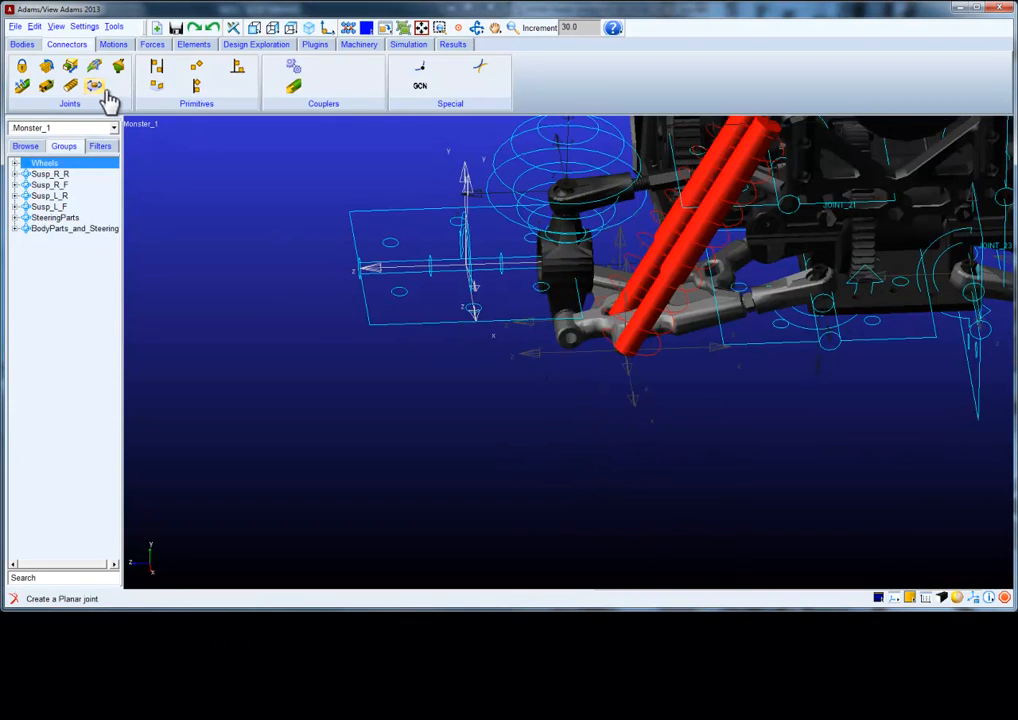
Create a Hooke joint between S_ARM_L_R_B and HUB_L_R at the center of HUB_L_R.SOLID34.E80, with axes along the suspension arm and the hub
click(44, 88)
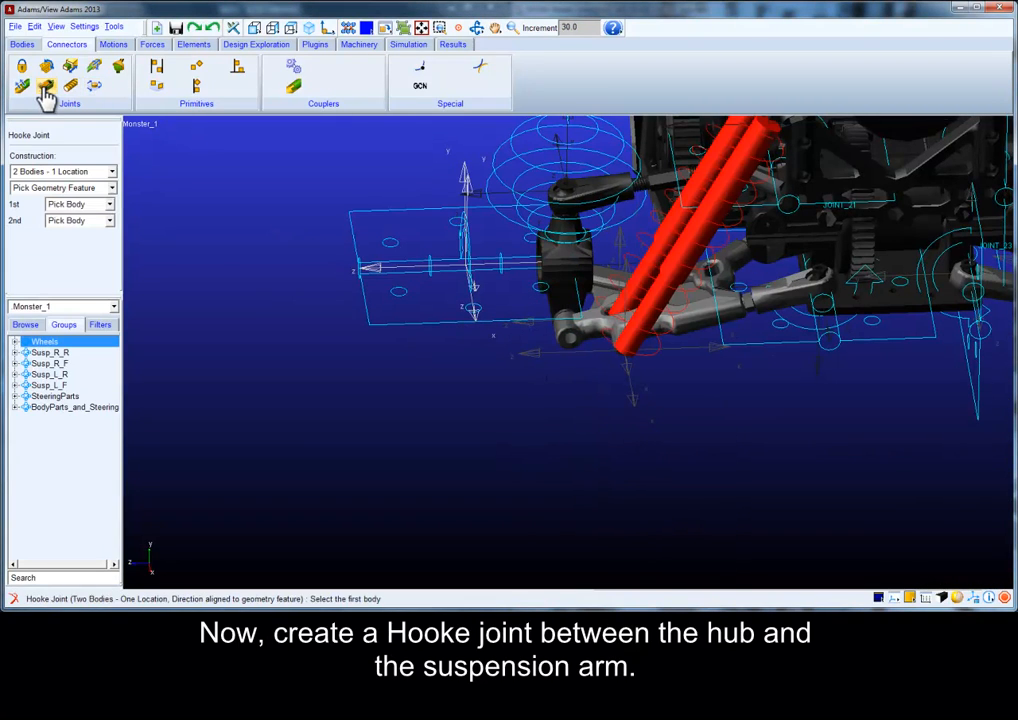
click(694, 331)
right_click(557, 287)
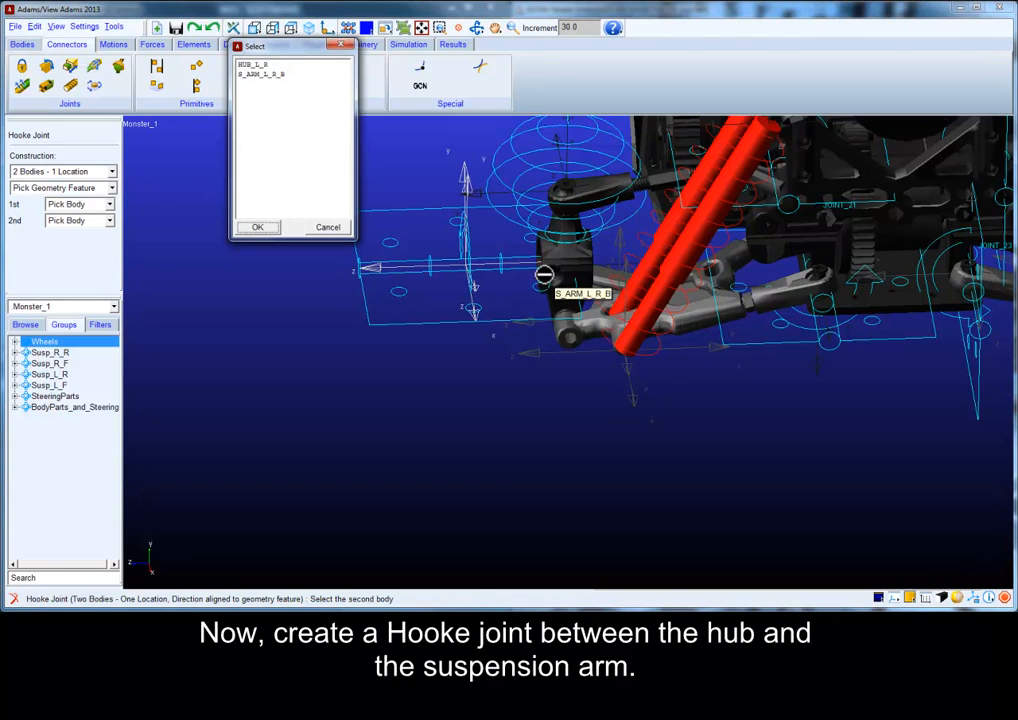
click(259, 228)
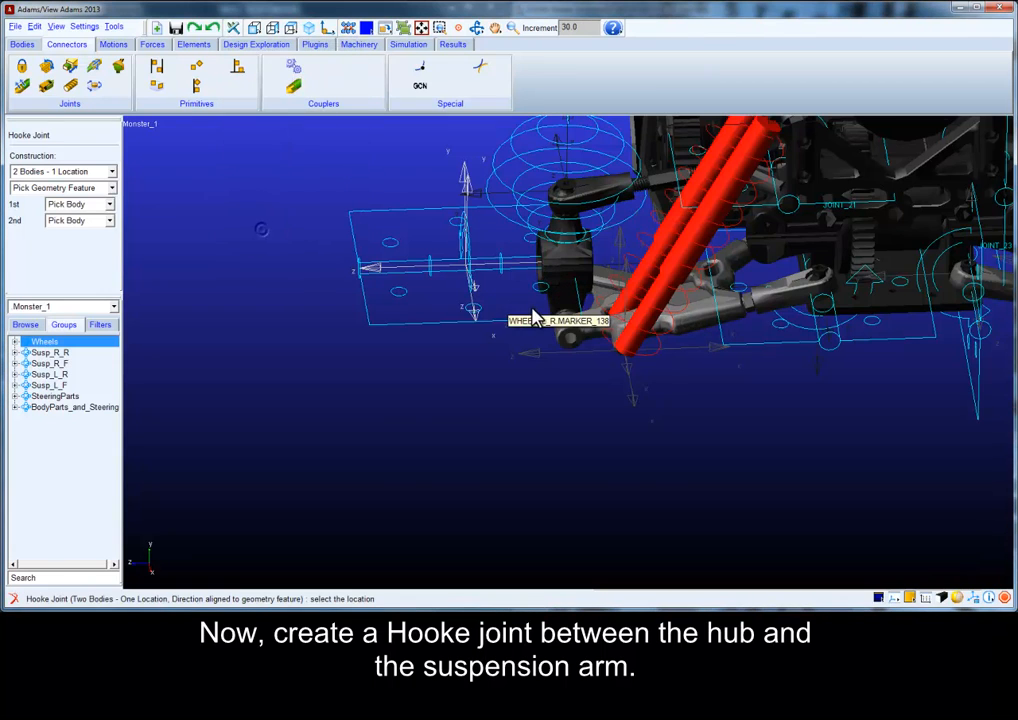
right_click(563, 328)
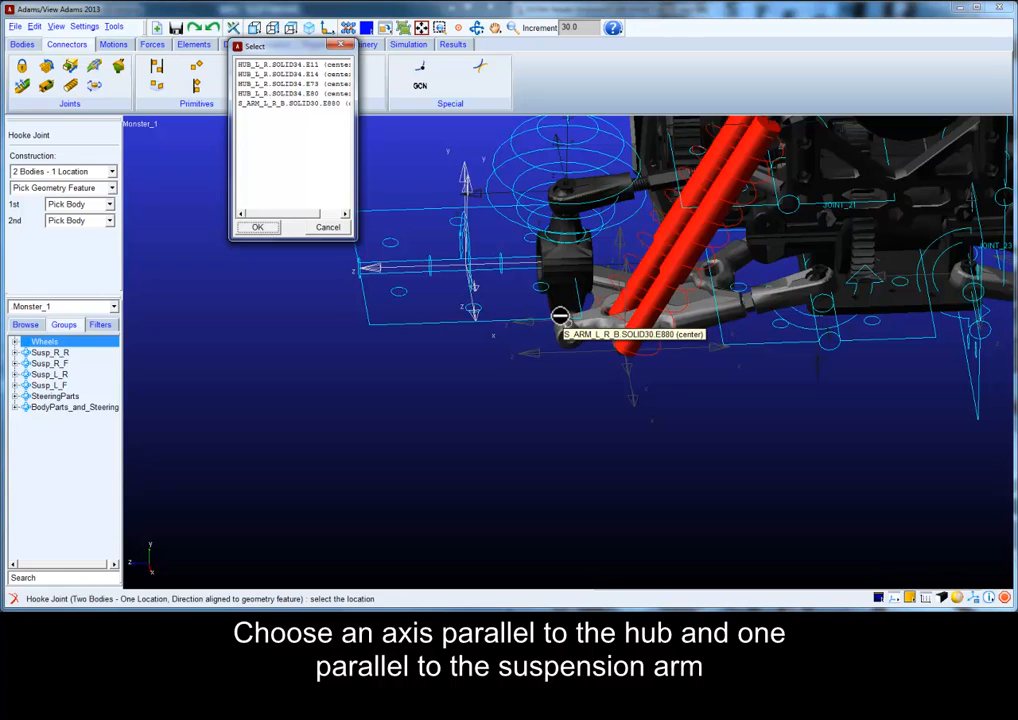
click(336, 94)
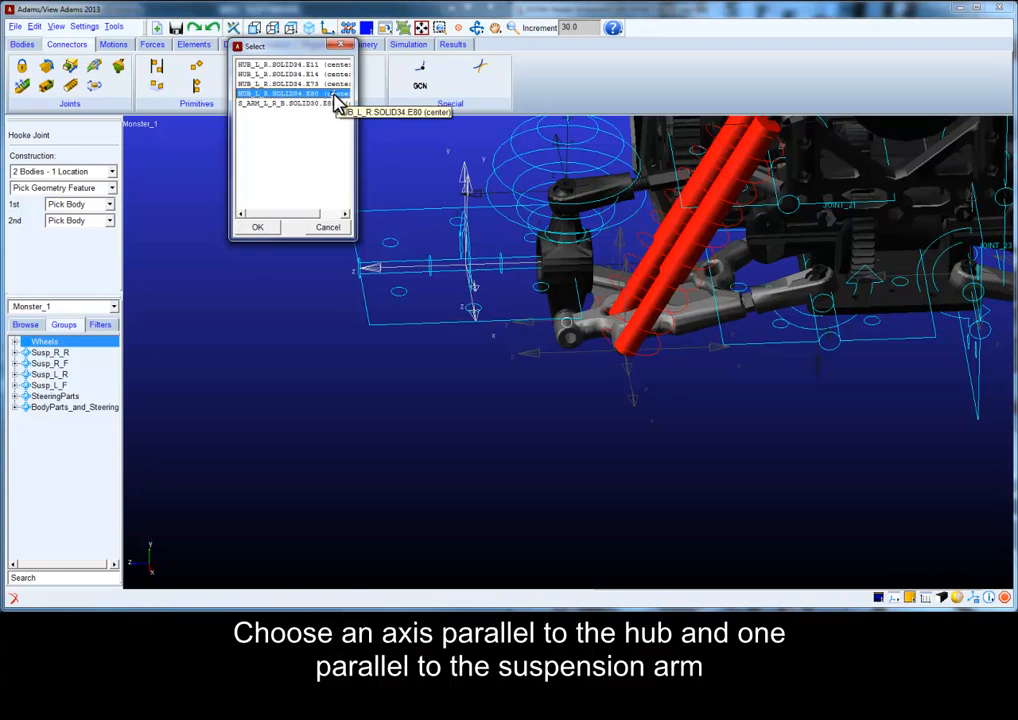
click(273, 230)
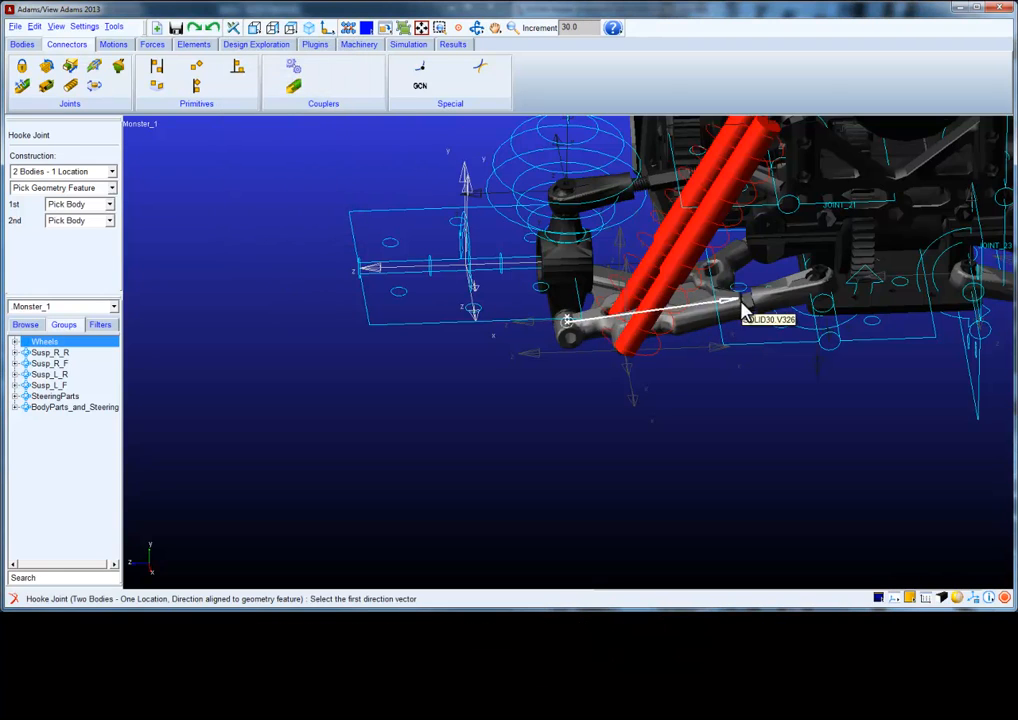
click(782, 302)
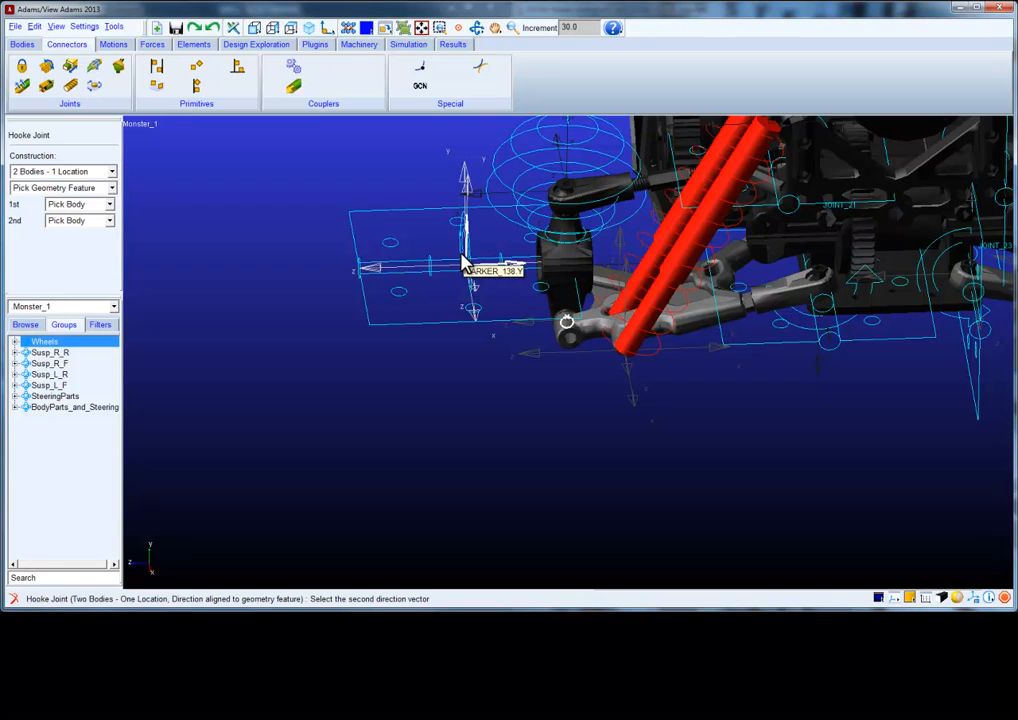
click(567, 192)
Inspect the new Hooke joint at the left rear hub and verify the model again for redundant constraints
key(r)
drag(633, 357, 682, 348)
key(z)
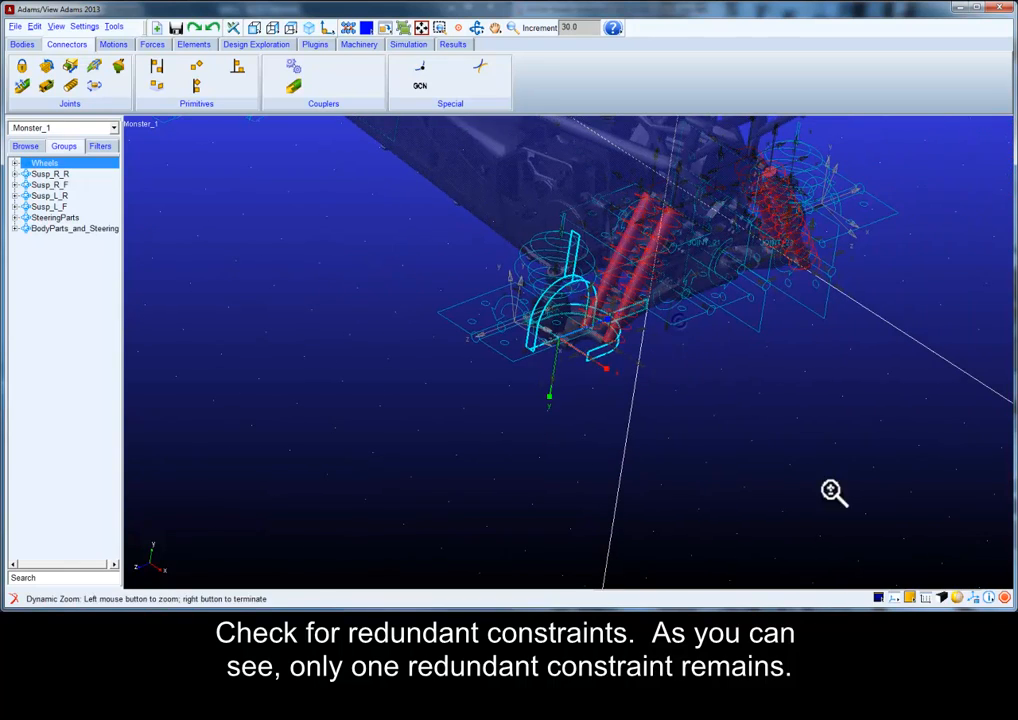
right_click(990, 599)
click(988, 603)
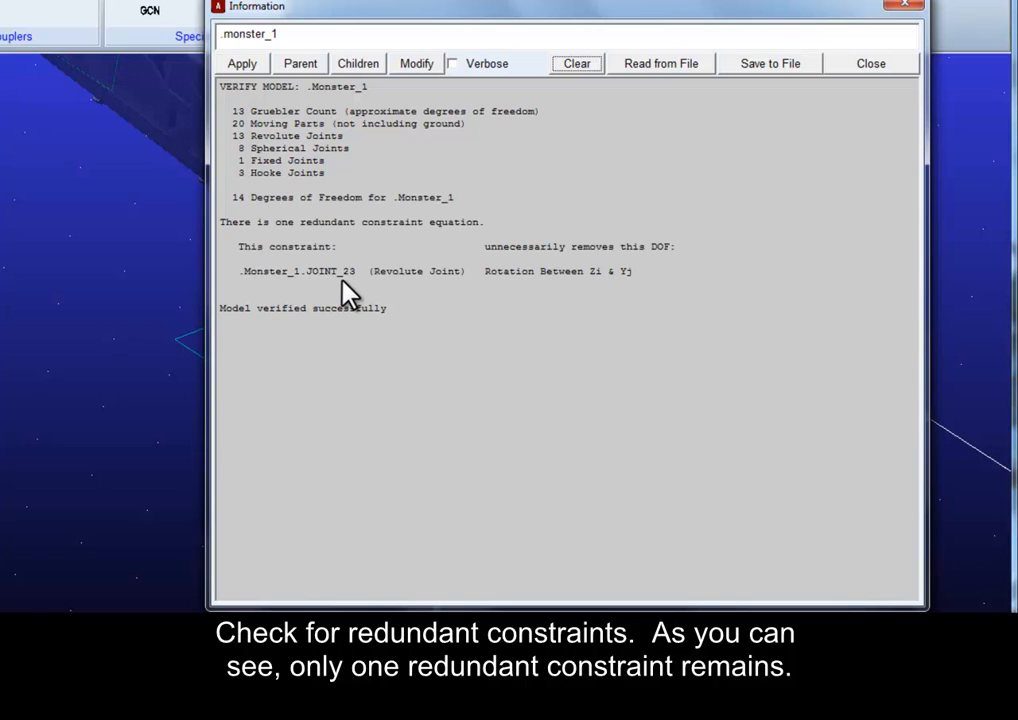
click(905, 12)
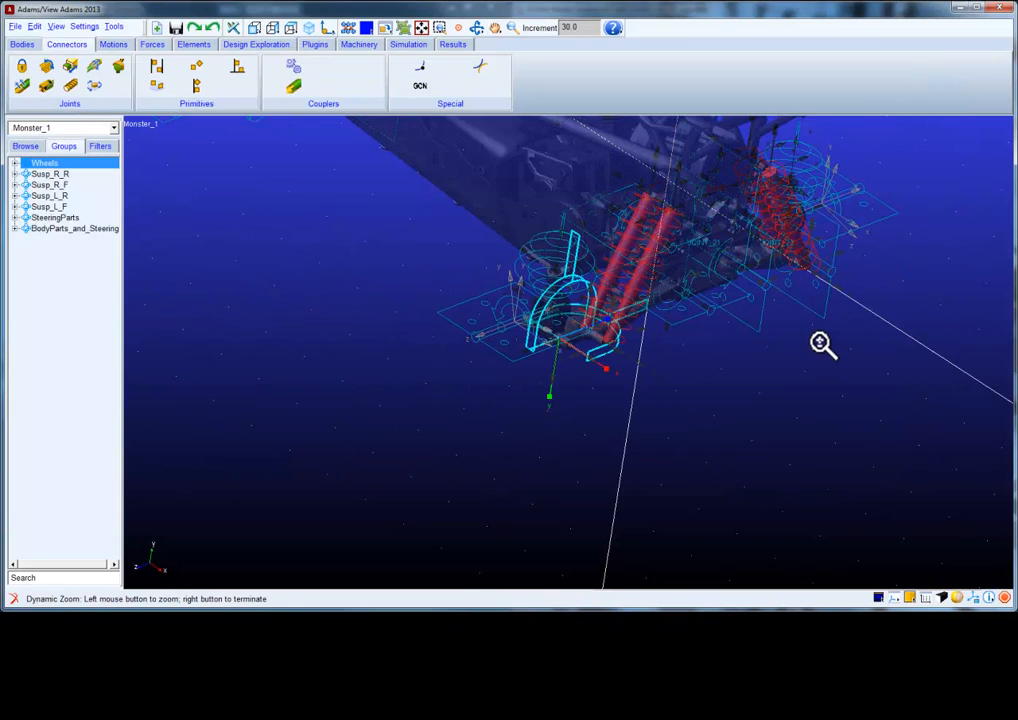
key(r)
drag(716, 309, 767, 315)
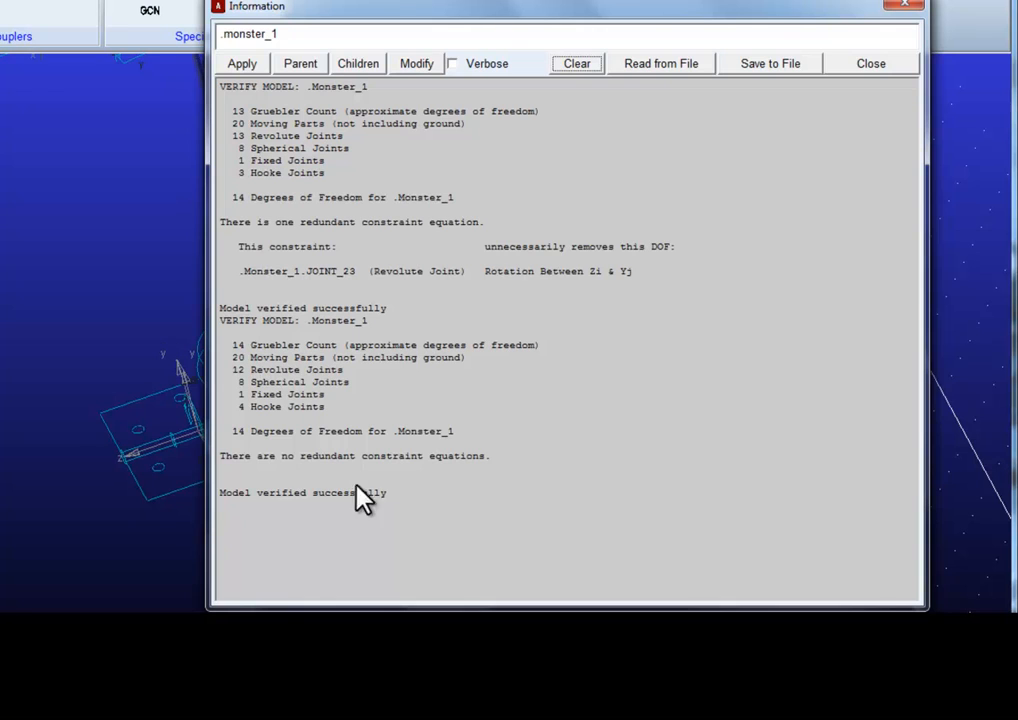